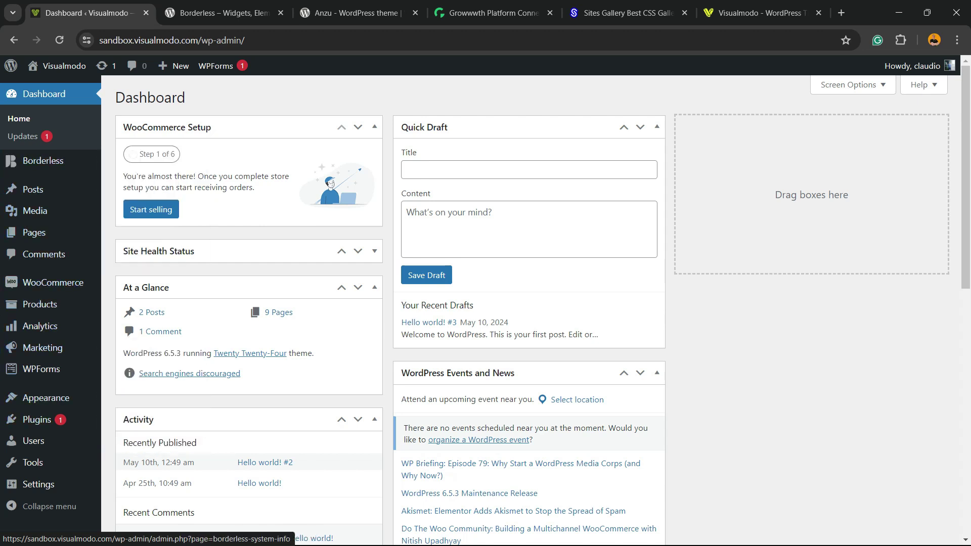
Open the All Posts list from the admin sidebar's Posts menu
click(32, 189)
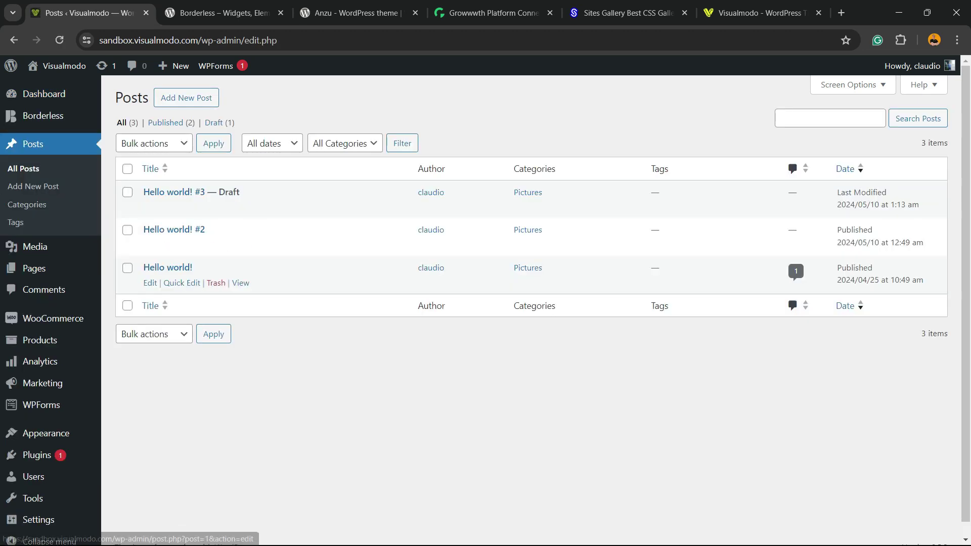
Open the Hello world! post and select all text in its last paragraph
click(167, 267)
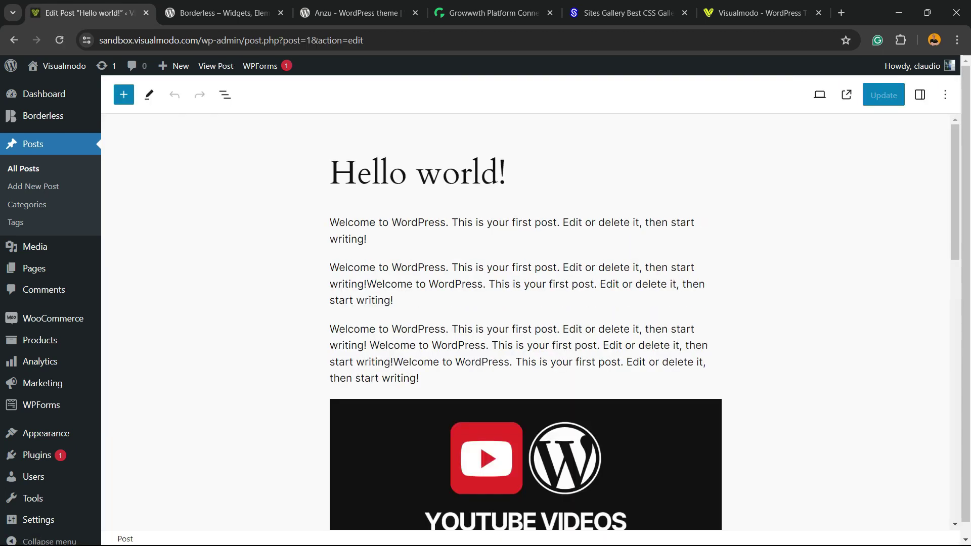
scroll(526, 324, down, 8)
scroll(431, 228, down, 1)
click(432, 195)
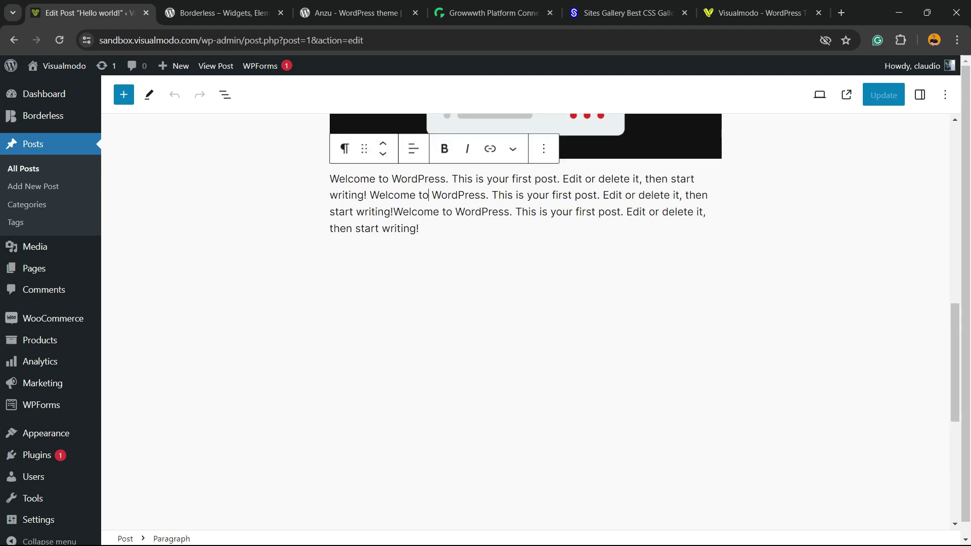
key(ctrl+a)
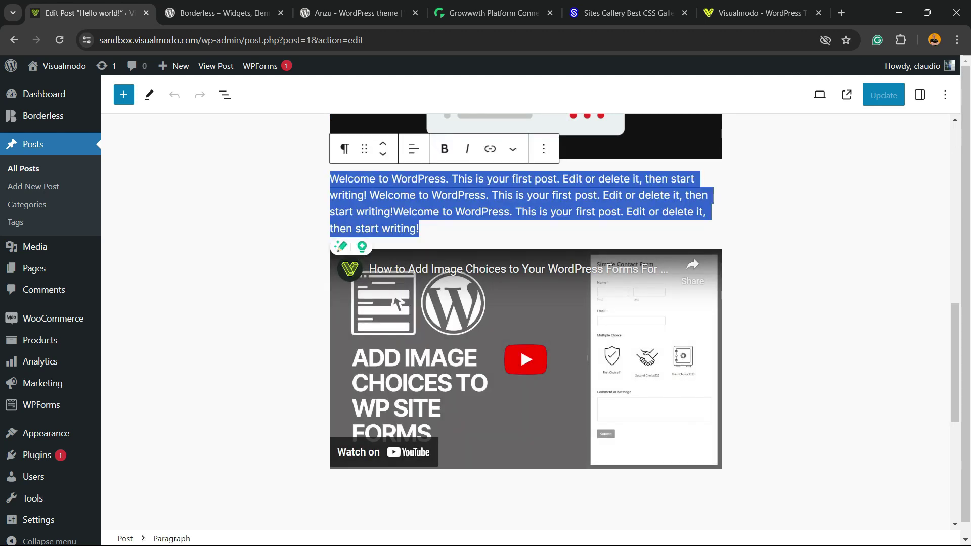
Delete the YouTube embed block through its Options menu, then undo with Ctrl+Z
click(587, 358)
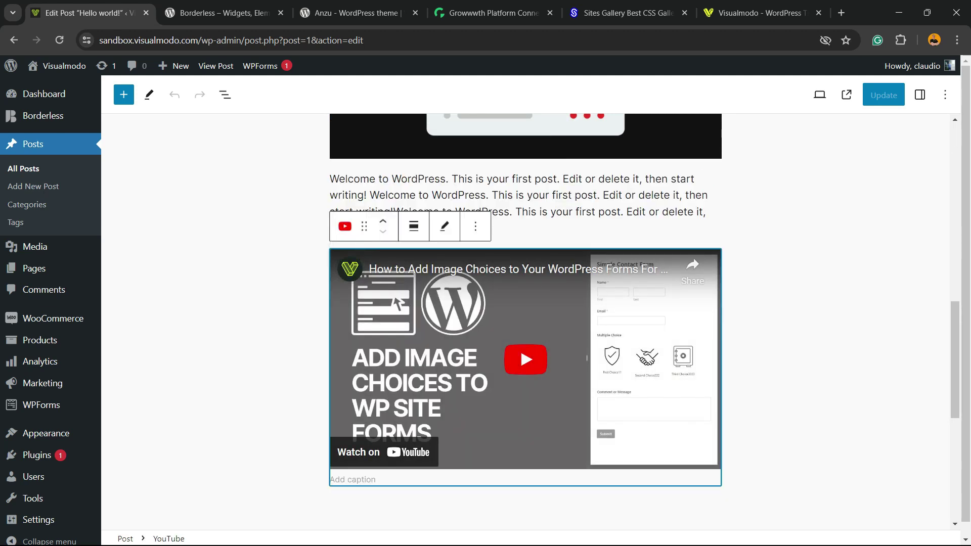
click(582, 212)
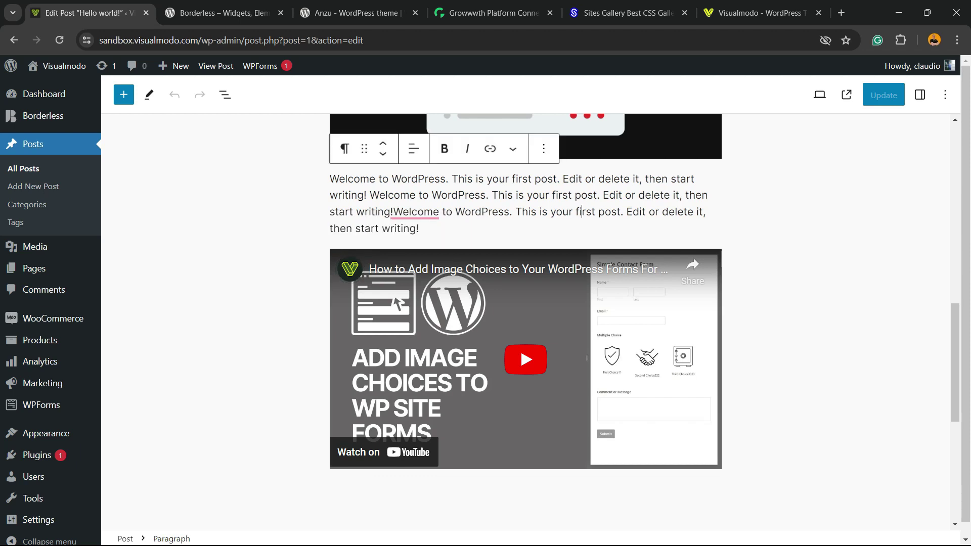
click(586, 358)
click(555, 212)
click(586, 357)
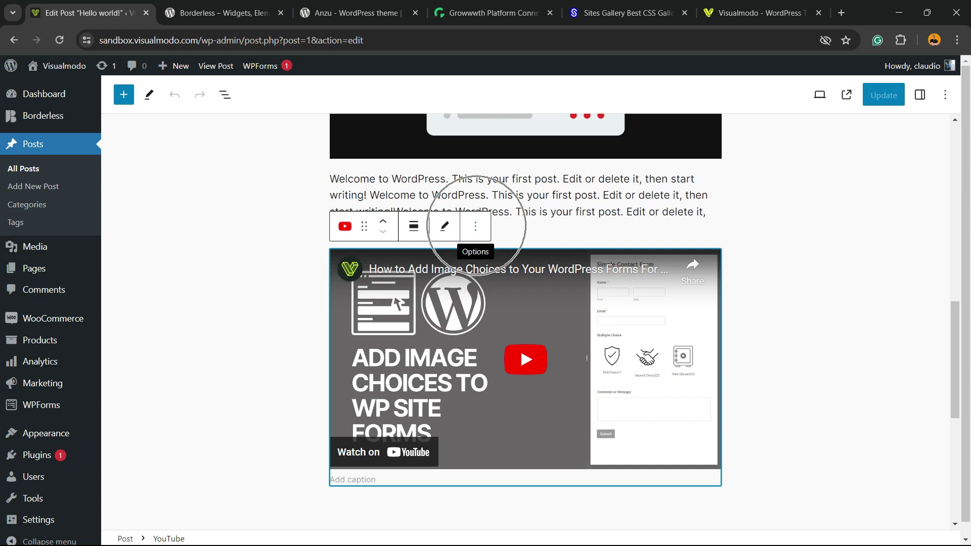
key(Return)
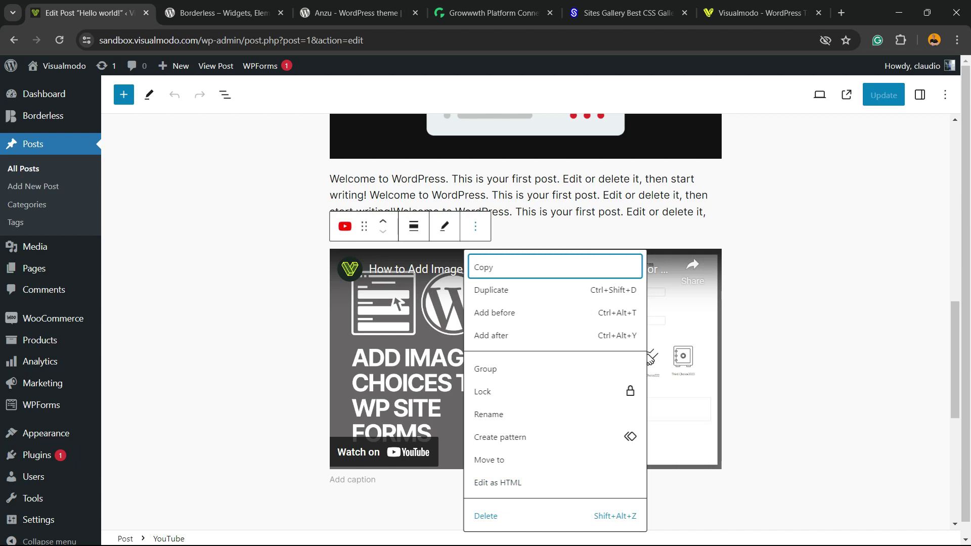
key(Up)
key(Return)
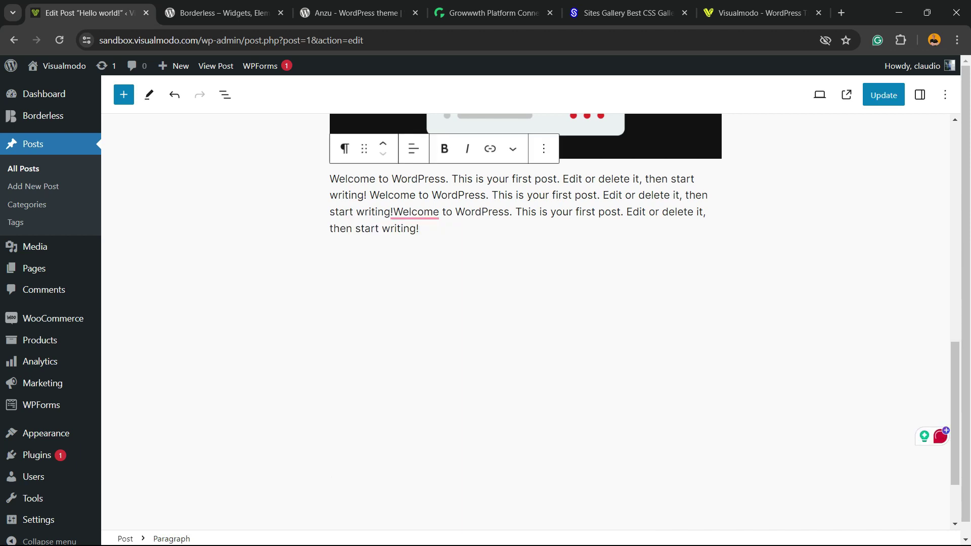
key(ctrl+z)
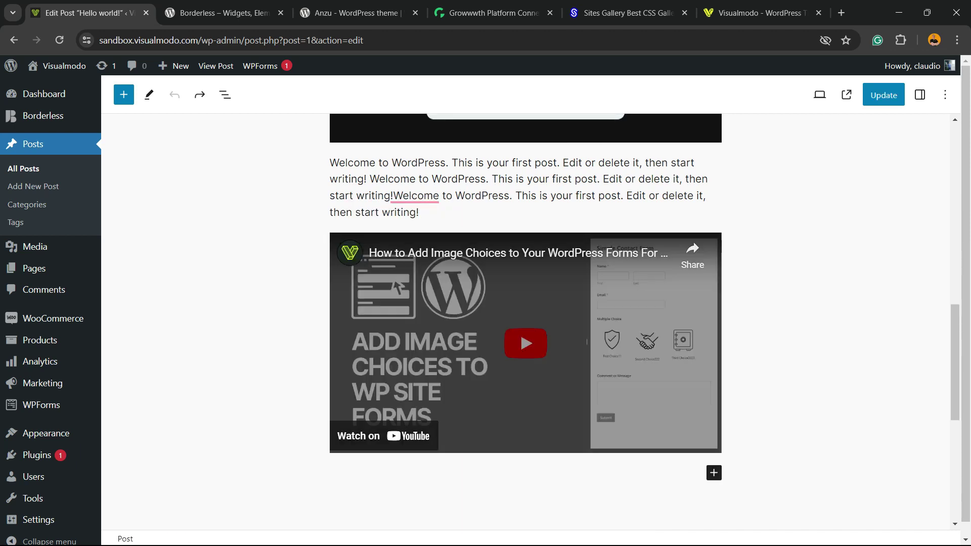
scroll(526, 314, up, 4)
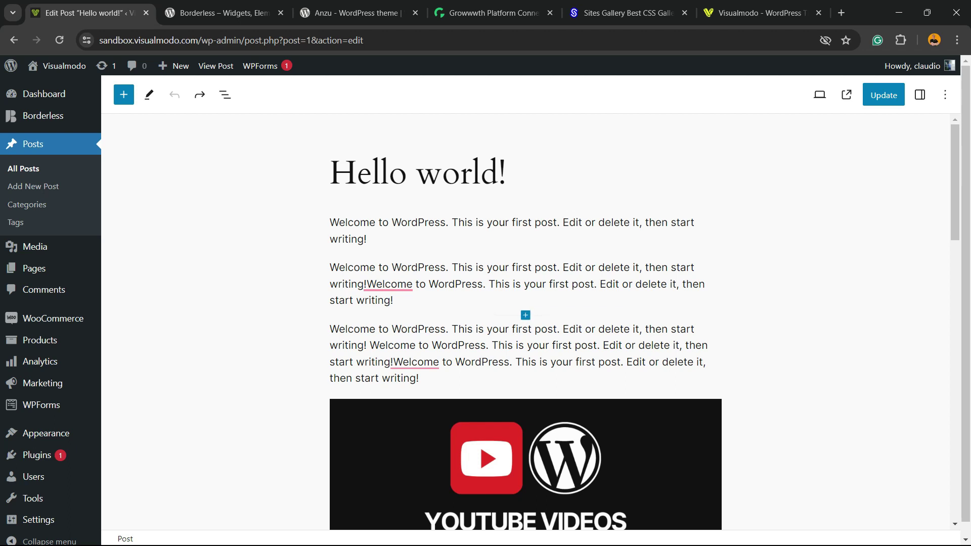
scroll(526, 314, down, 10)
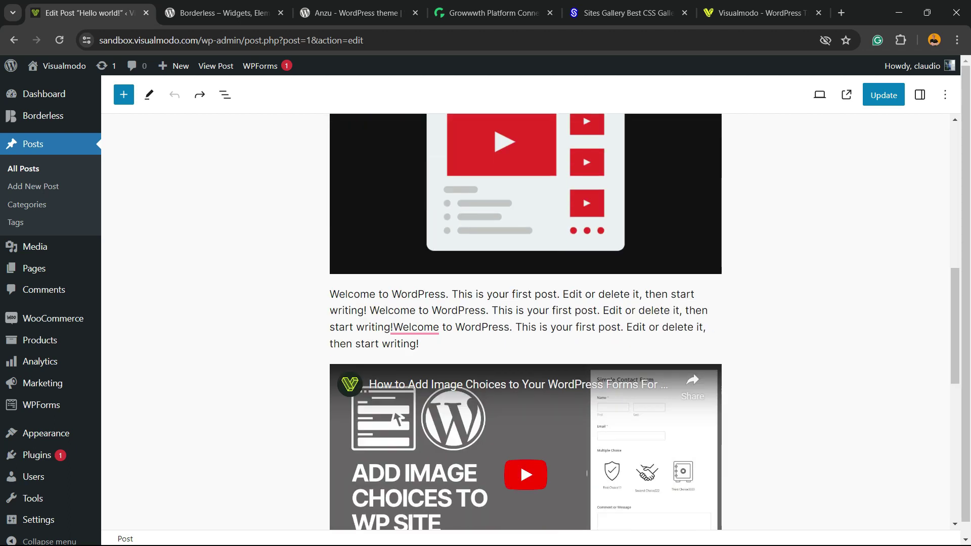
scroll(525, 314, up, 6)
scroll(526, 314, up, 3)
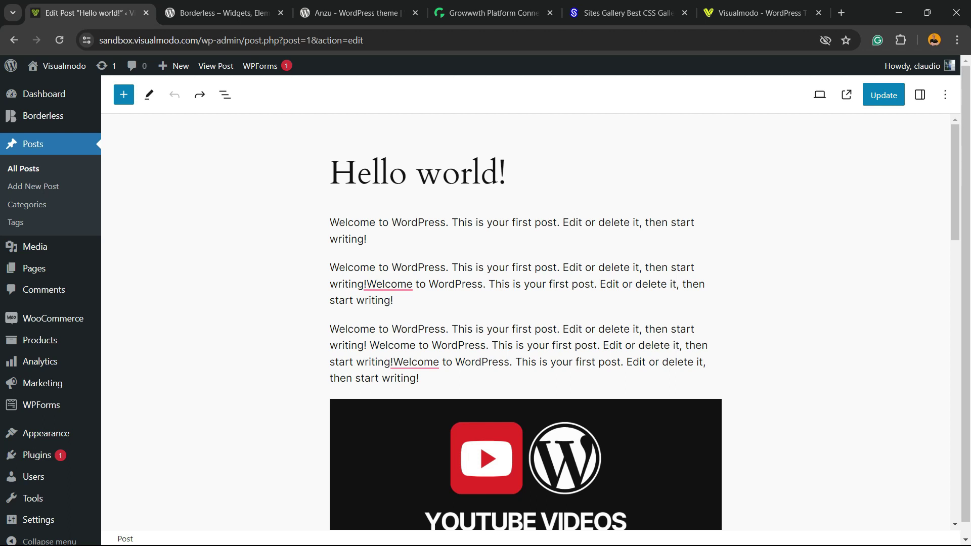
key(ctrl+a)
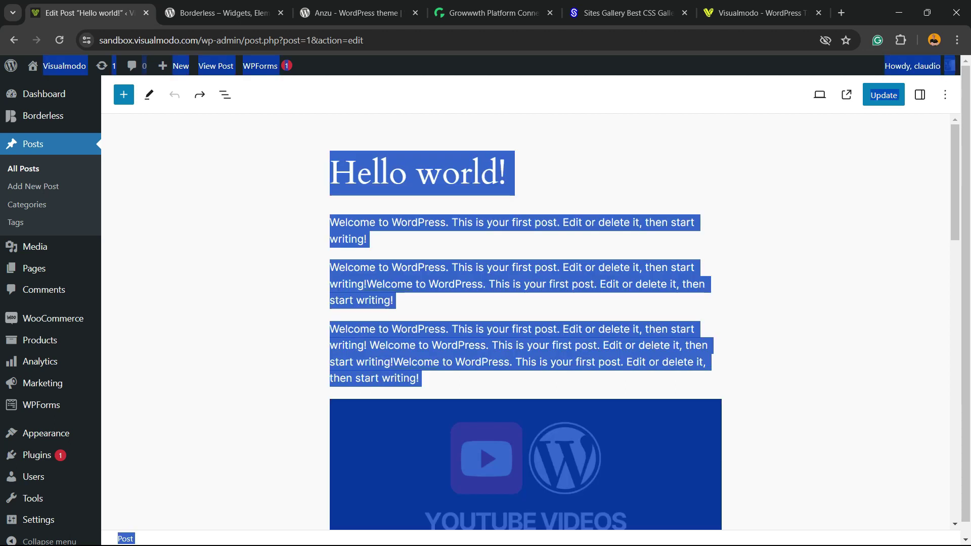
triple_click(455, 301)
key(ctrl+a)
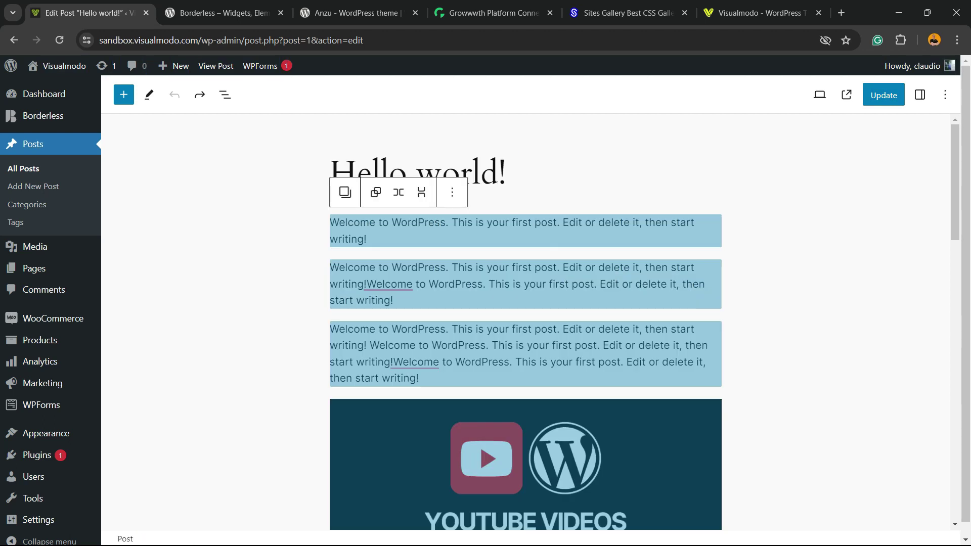
click(563, 223)
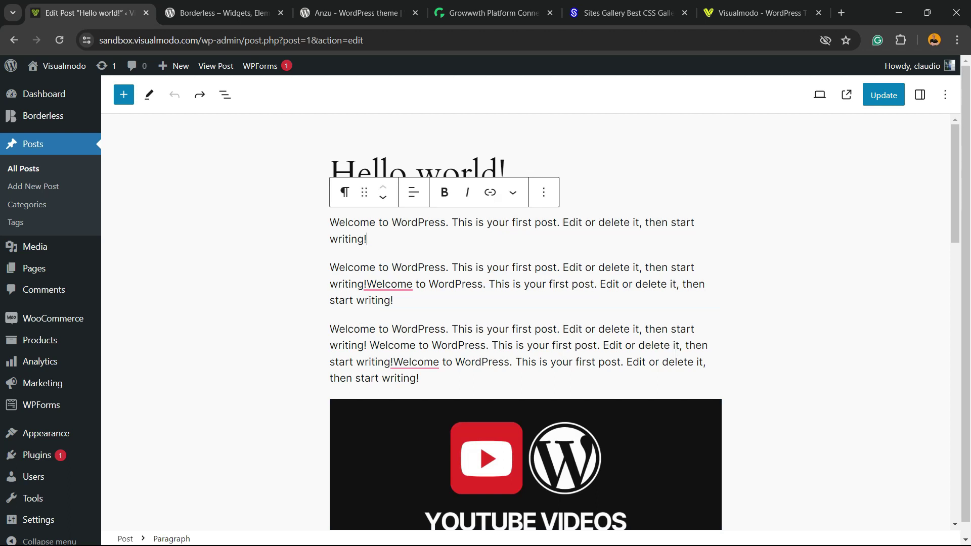
click(510, 284)
scroll(510, 284, down, 2)
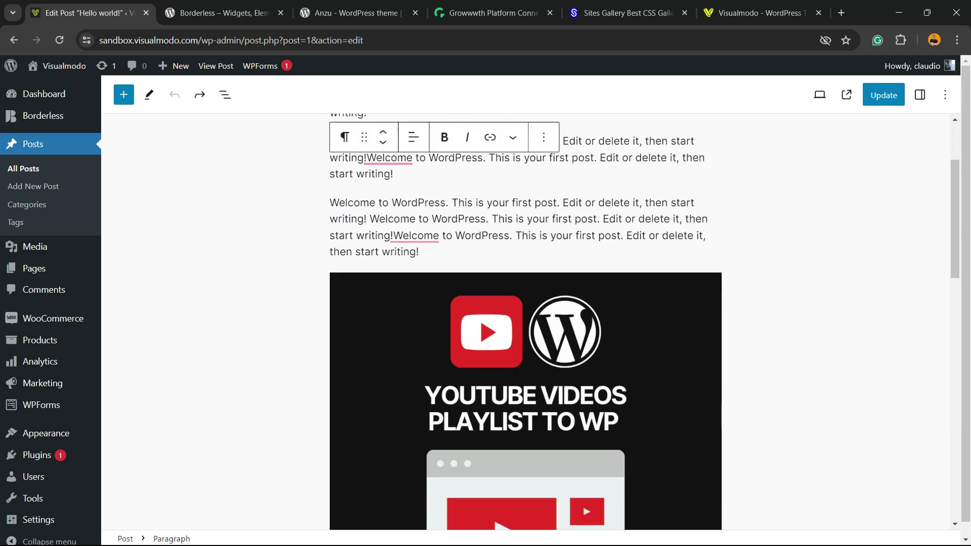
click(511, 284)
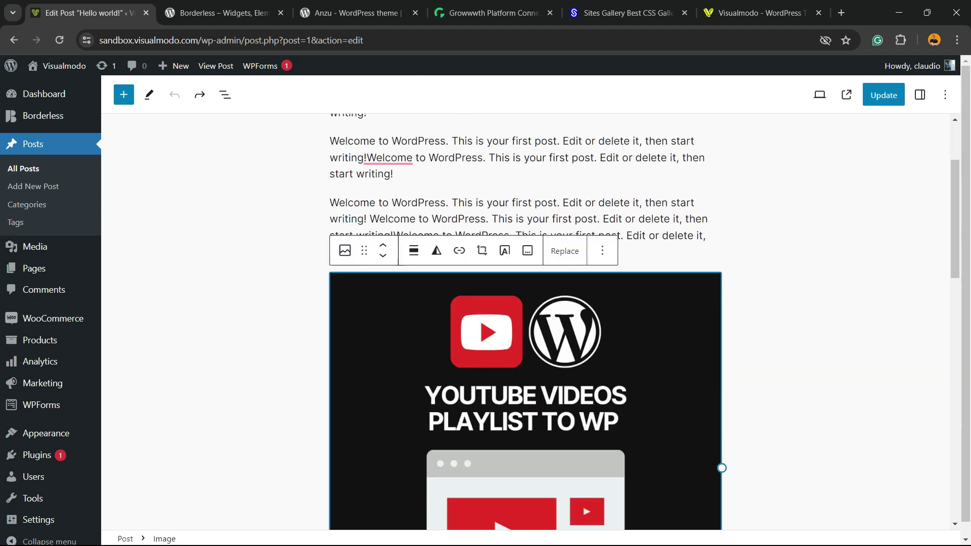
key(ctrl+a)
scroll(525, 323, up, 2)
scroll(526, 322, down, 6)
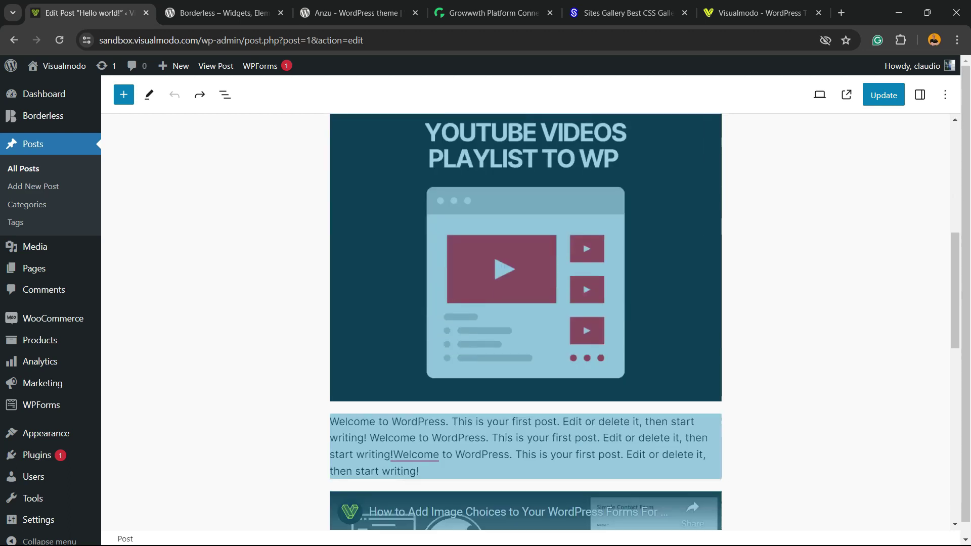
scroll(526, 322, down, 6)
scroll(525, 322, up, 2)
scroll(526, 322, up, 8)
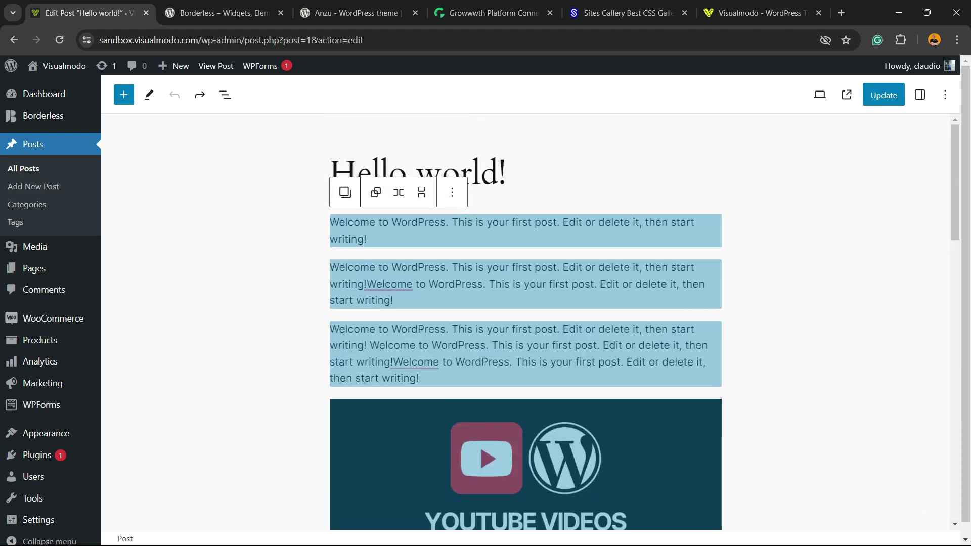
key(Delete)
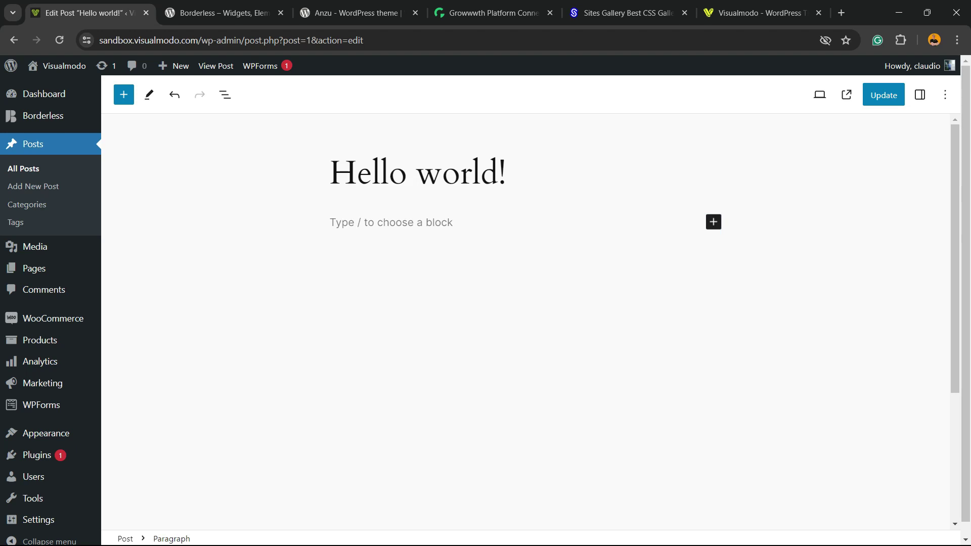
key(ctrl+s)
key(ctrl+z)
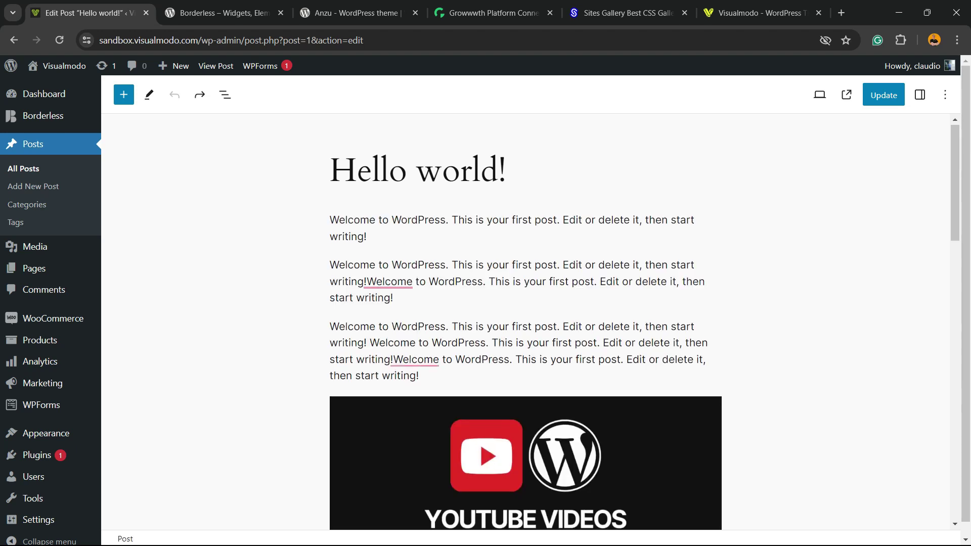
Select 'WordPress' and place the caret in the post's second paragraph
scroll(527, 324, down, 3)
scroll(526, 324, up, 3)
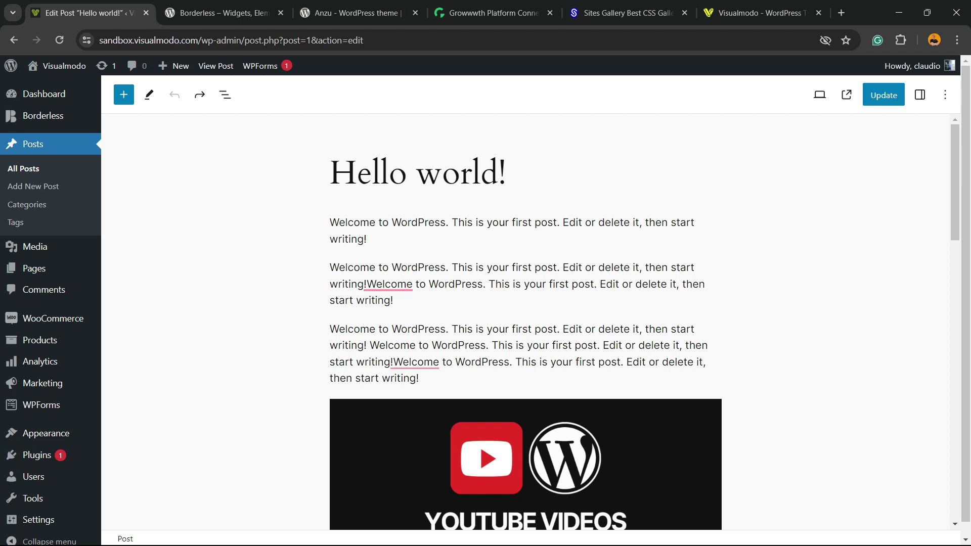
double_click(457, 285)
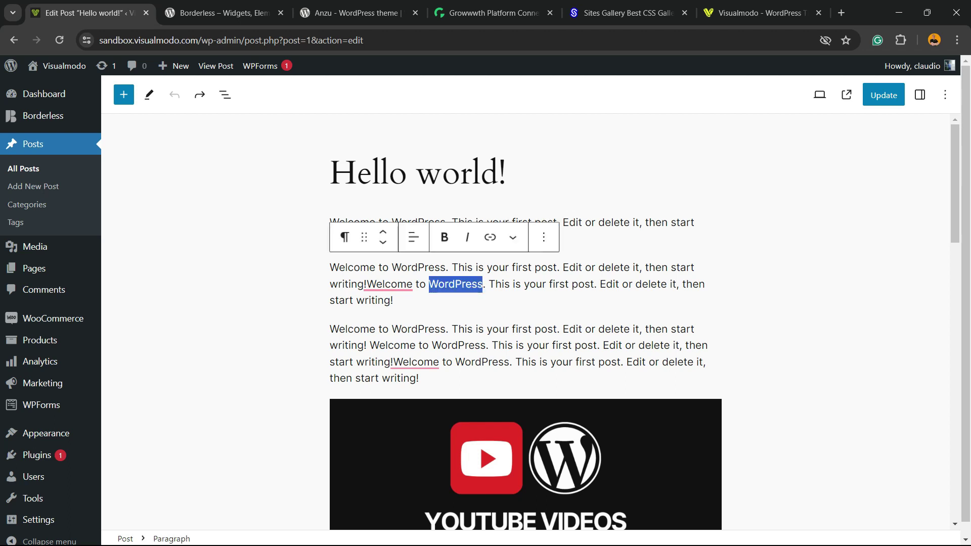
click(457, 284)
click(490, 285)
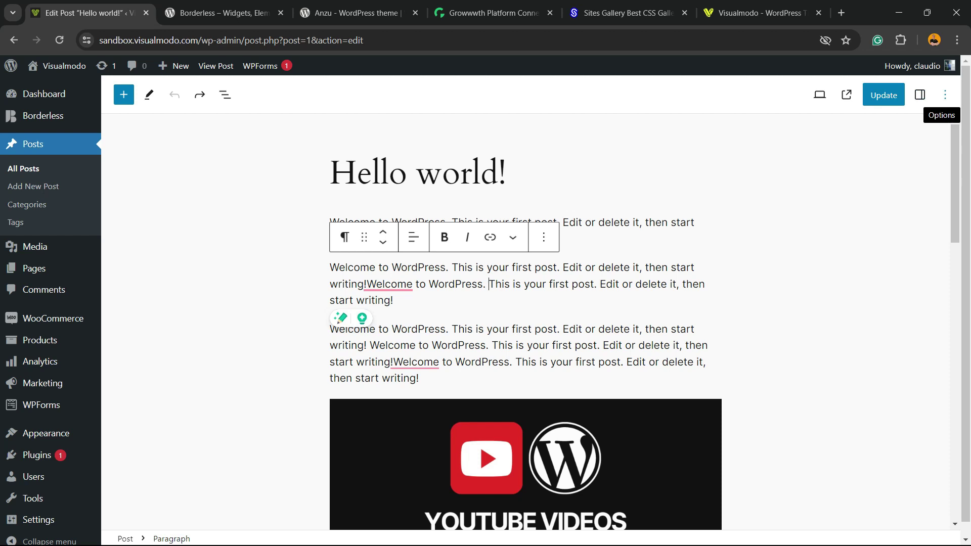
Open Preferences from the editor's three-dot Options menu
click(945, 95)
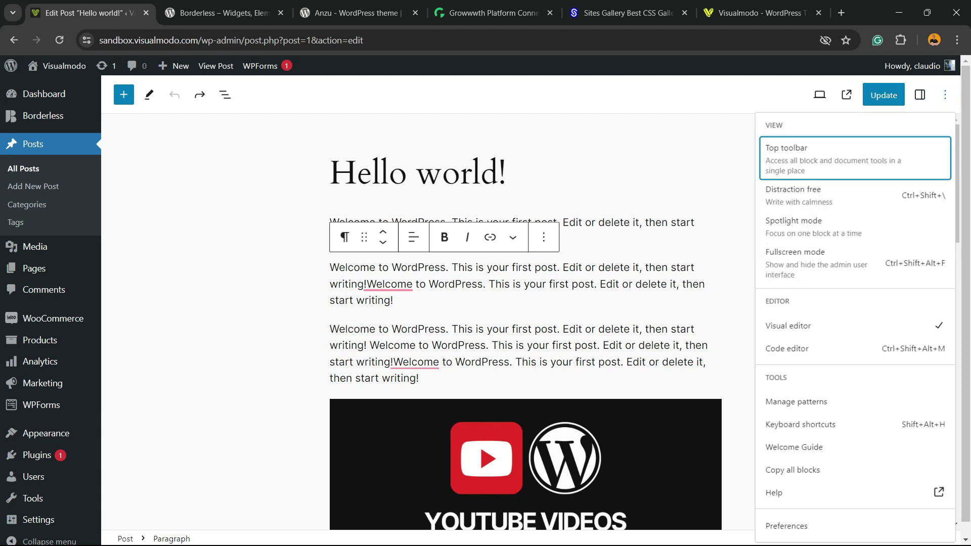
scroll(810, 506, down, 1)
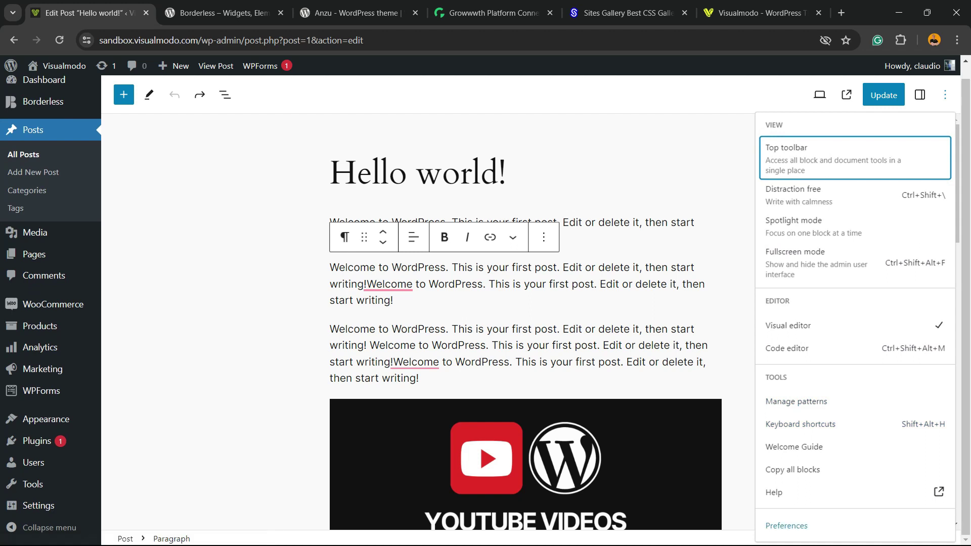
click(809, 526)
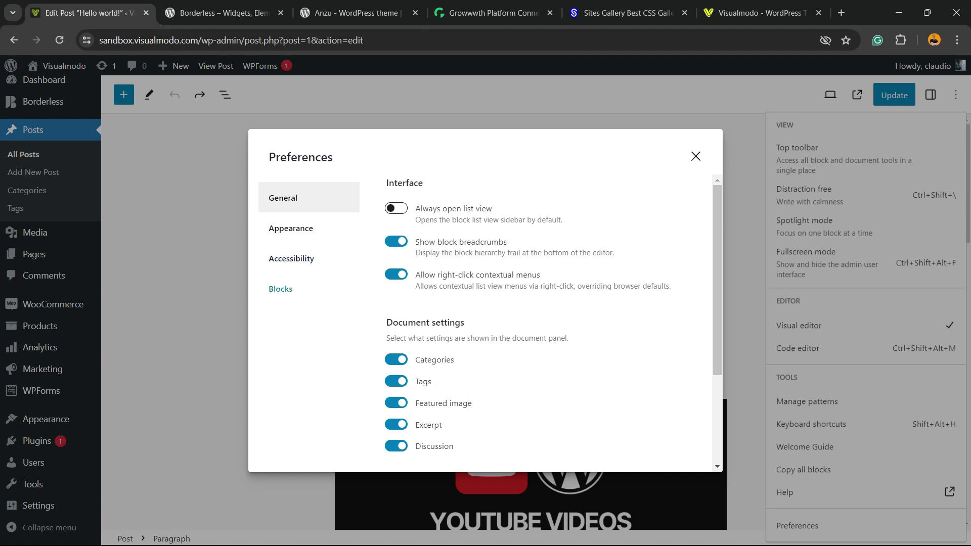
In the Blocks preferences, search 'video' and uncheck Video and Cover
click(290, 294)
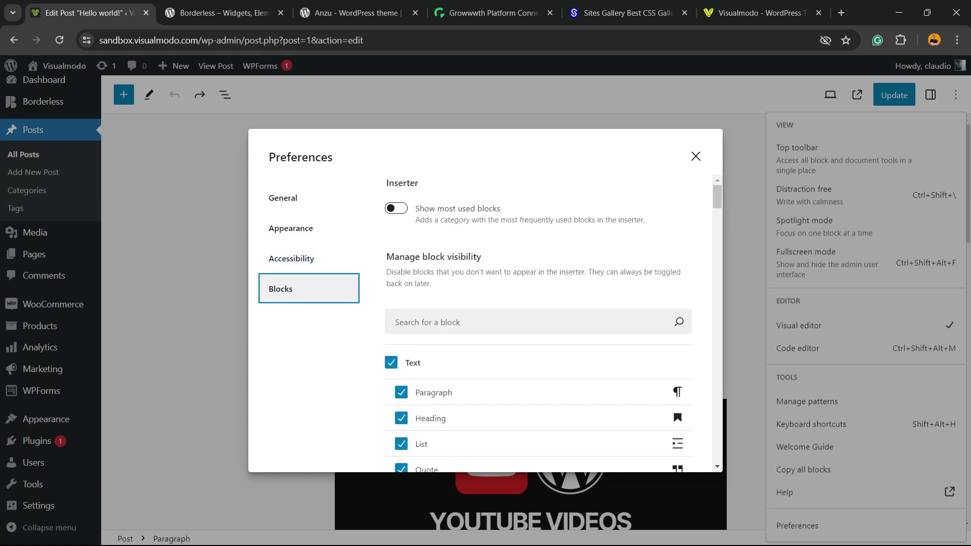
key(Tab)
key(Tab)
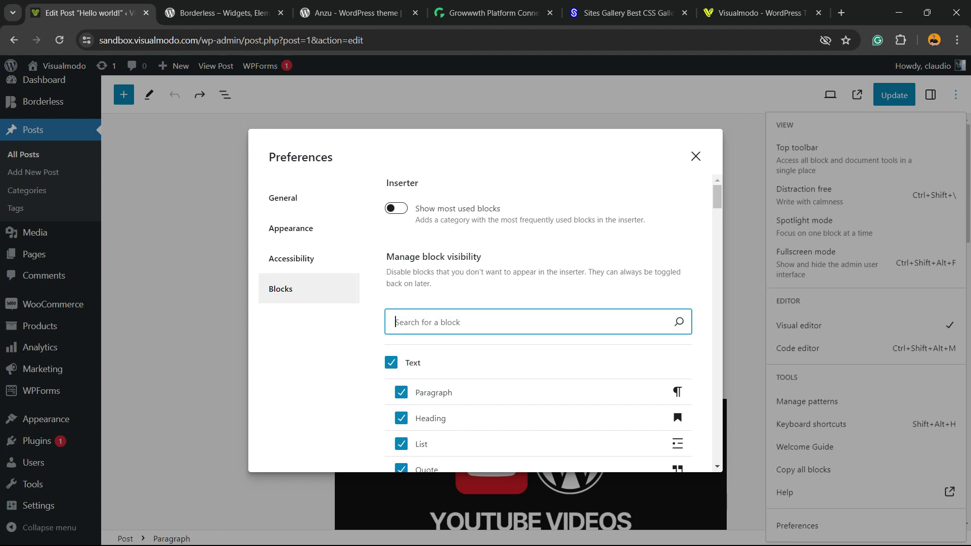
text(vi)
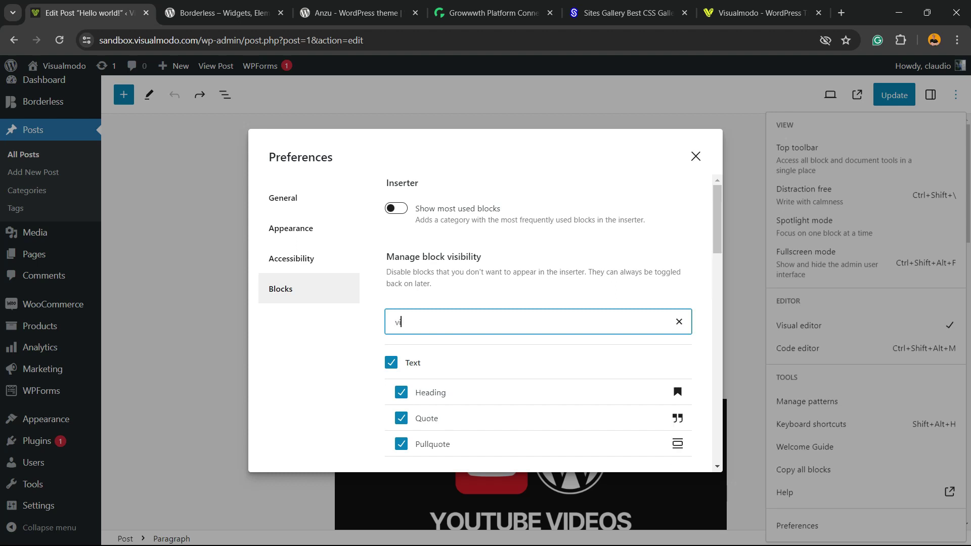
text(sua)
key(BackSpace)
key(BackSpace)
key(BackSpace)
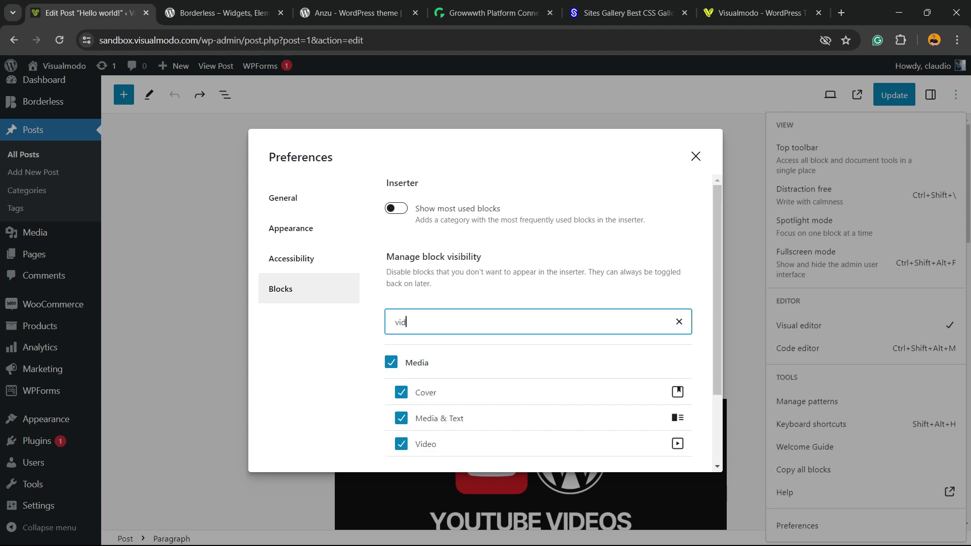
text(deo)
scroll(537, 323, down, 1)
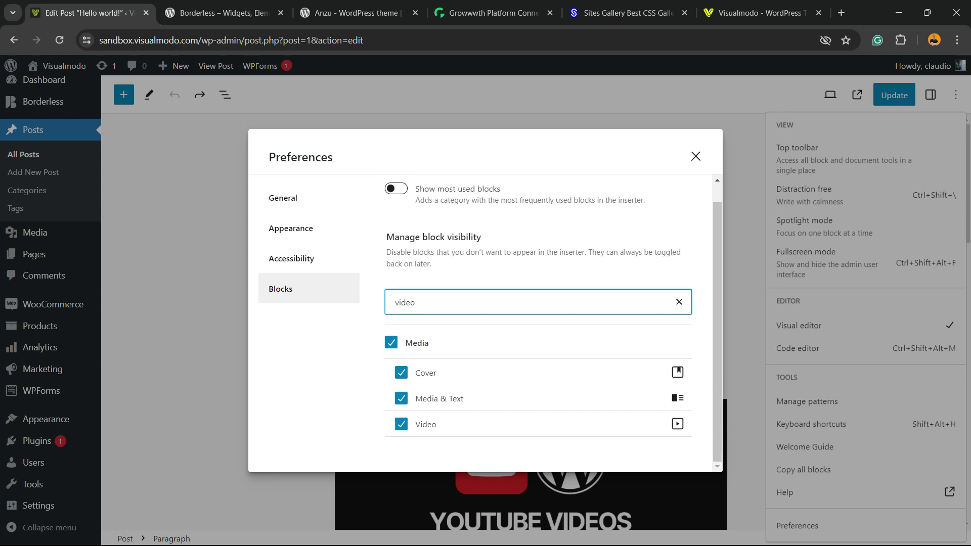
click(401, 424)
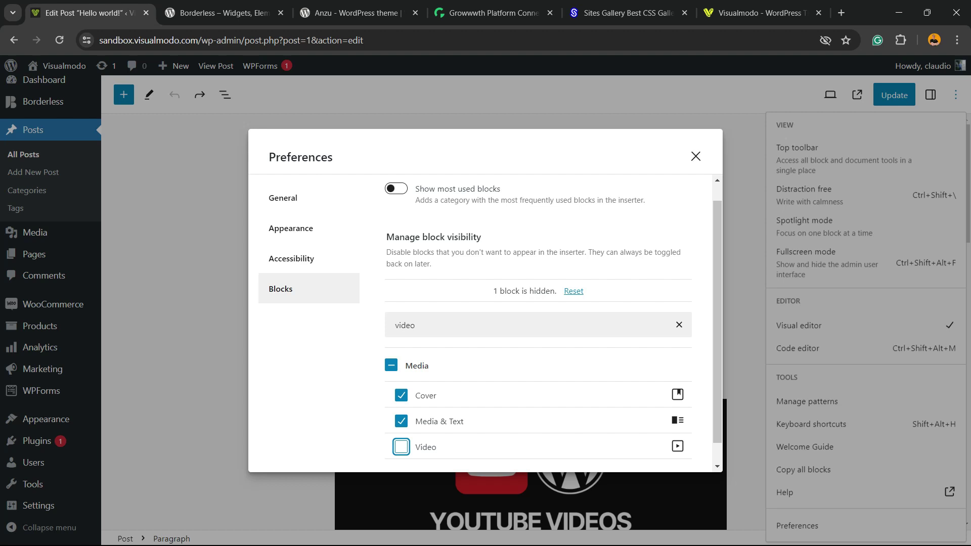
key(shift+Tab)
key(shift+Tab)
key(space)
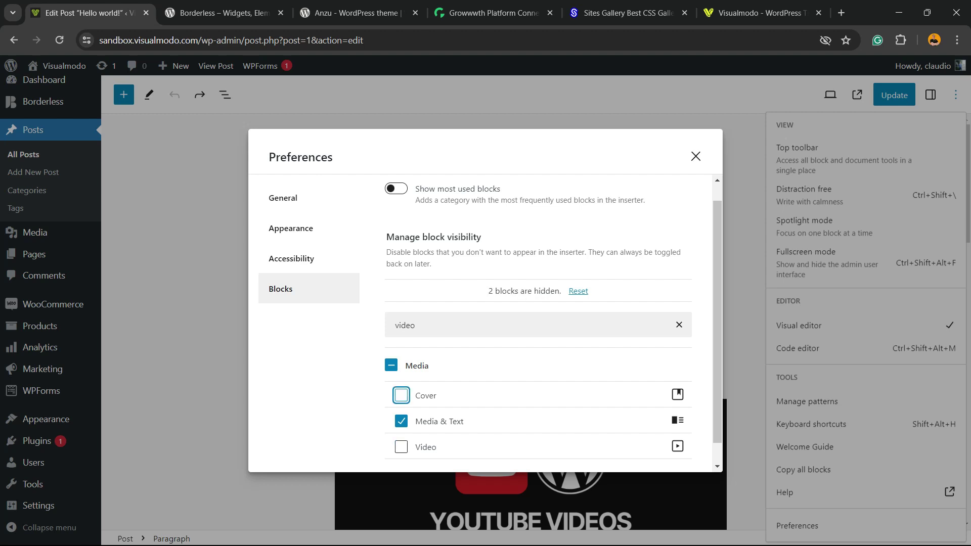
Close Preferences and delete the YouTube embed block with Shift+Alt+Z
key(Escape)
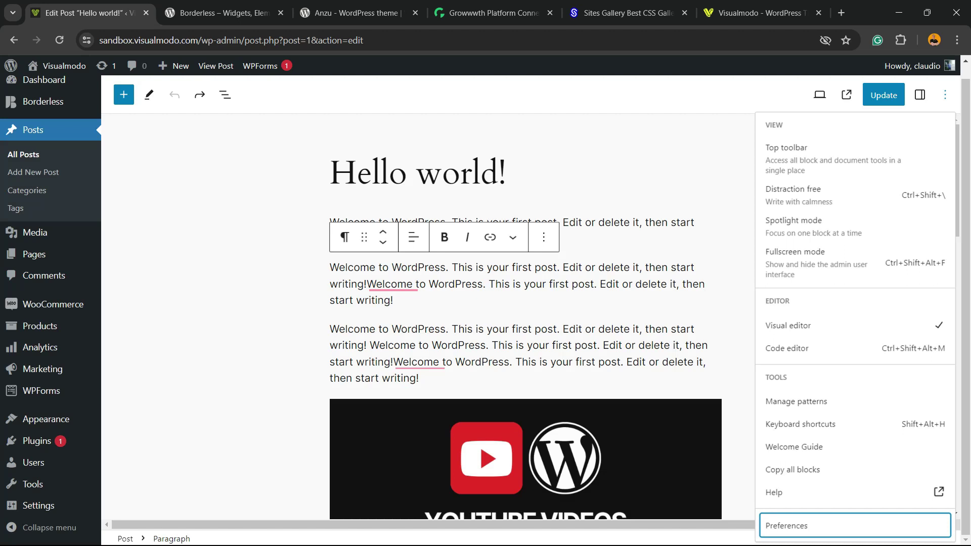
scroll(526, 324, down, 5)
key(Escape)
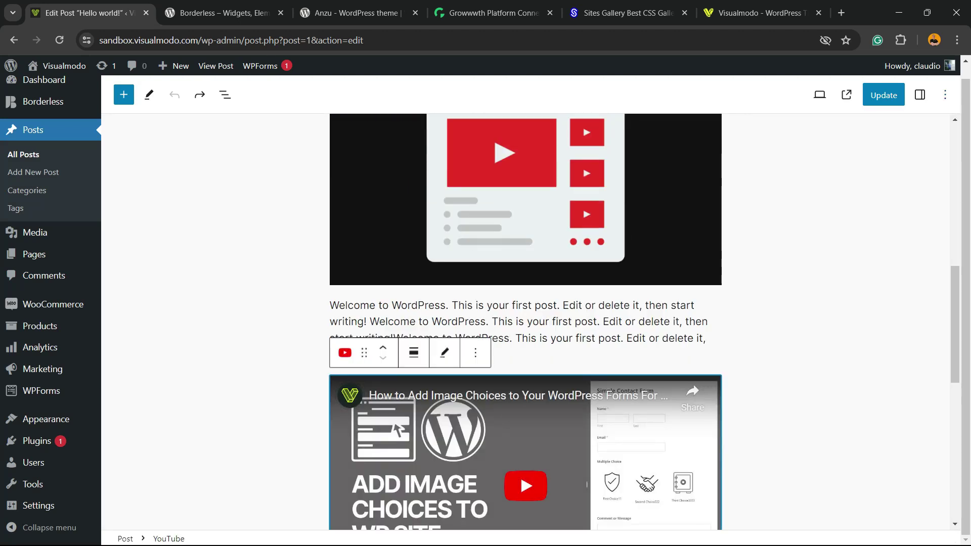
key(shift+alt+z)
Search the inserter at the post's end for 'video', confirming no Video block
scroll(943, 438, up, 4)
scroll(944, 438, up, 6)
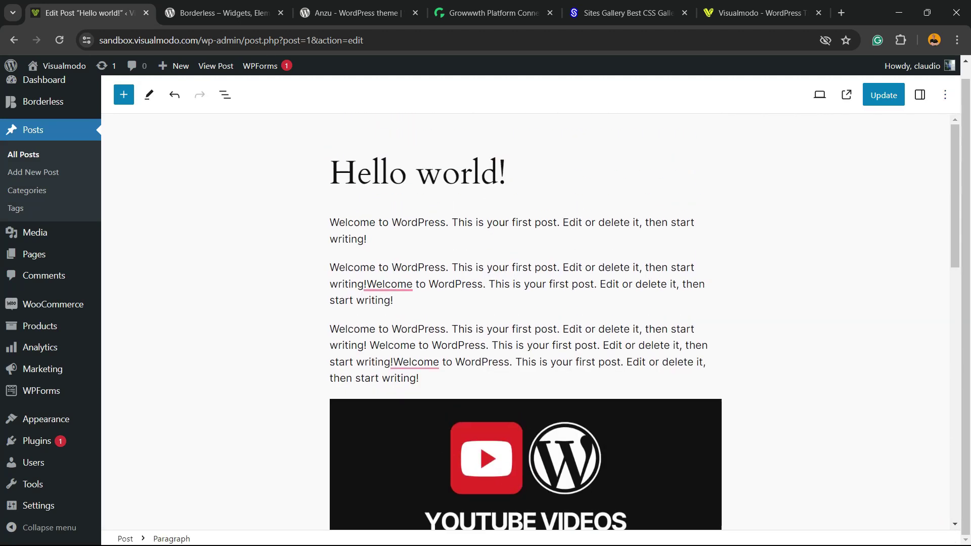
scroll(944, 438, down, 12)
click(944, 475)
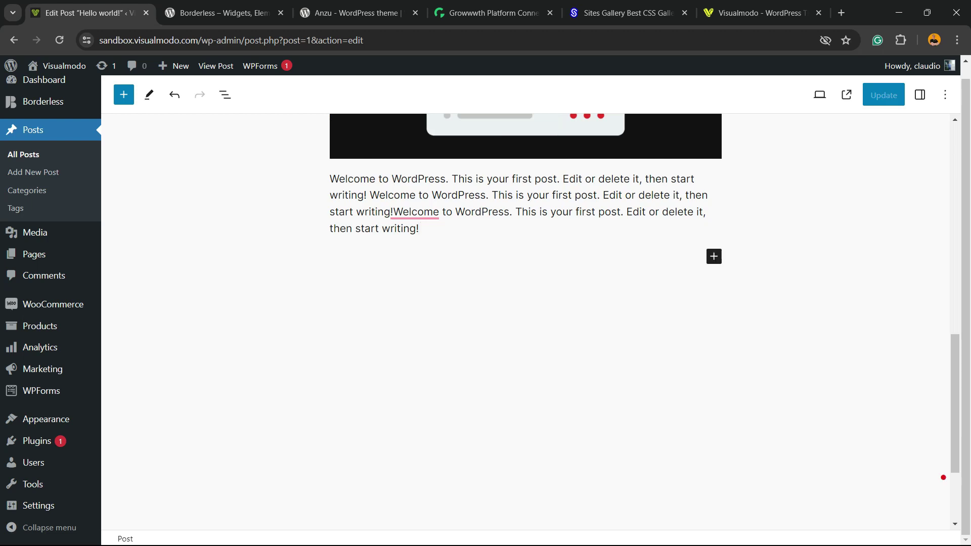
click(714, 256)
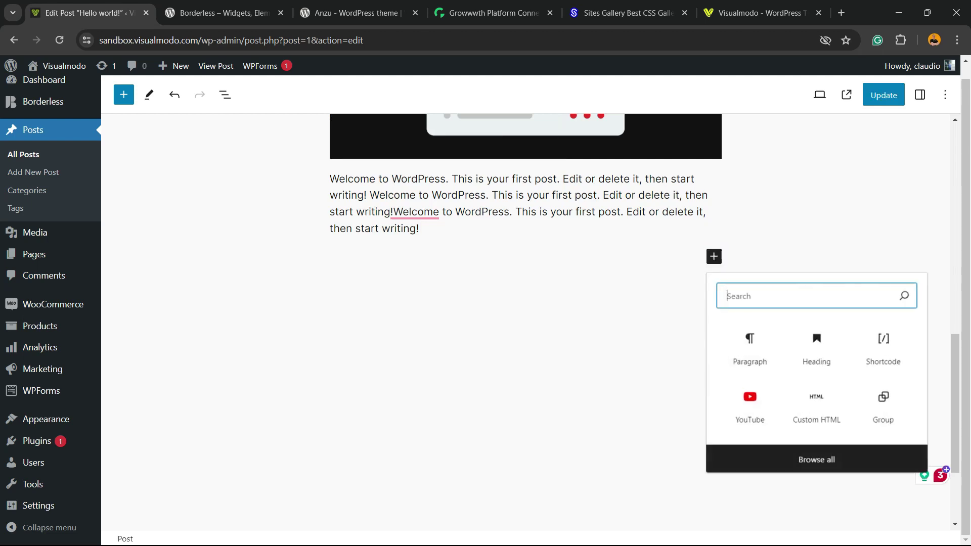
text(vid)
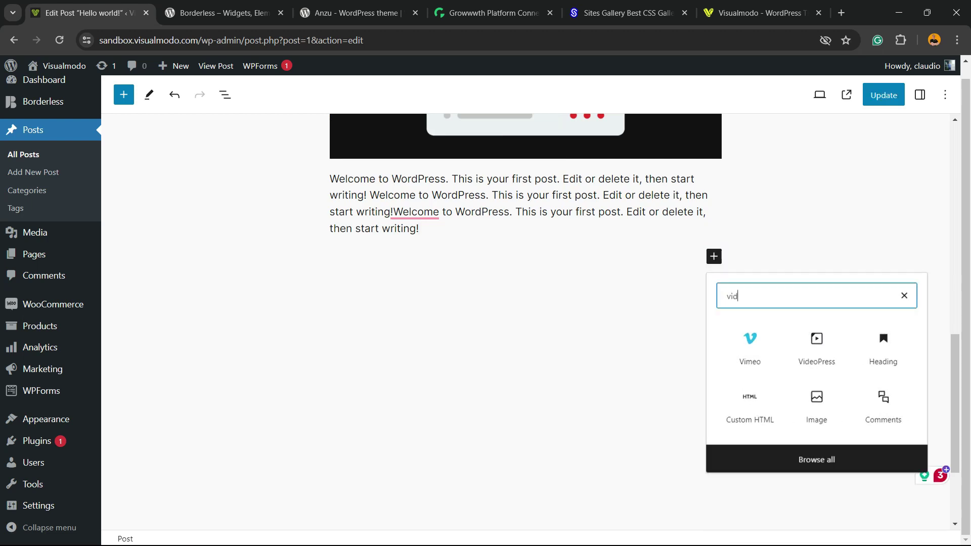
text(eo)
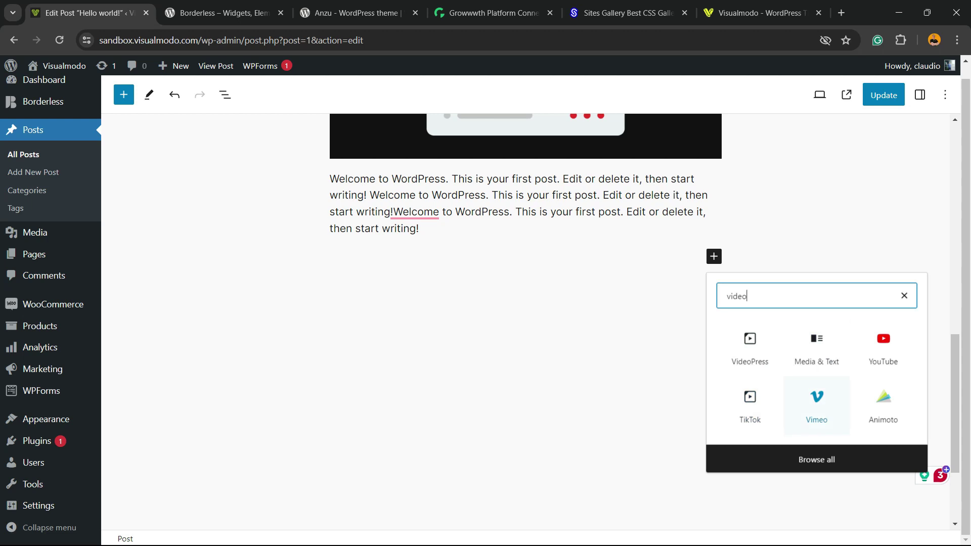
key(Escape)
Open the Blocks section of Preferences from the Options menu
click(945, 94)
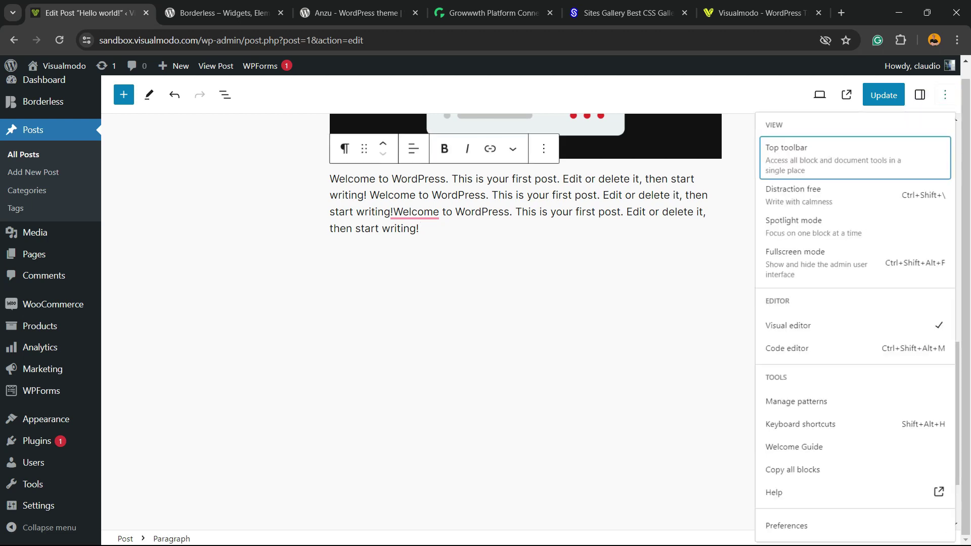
click(787, 526)
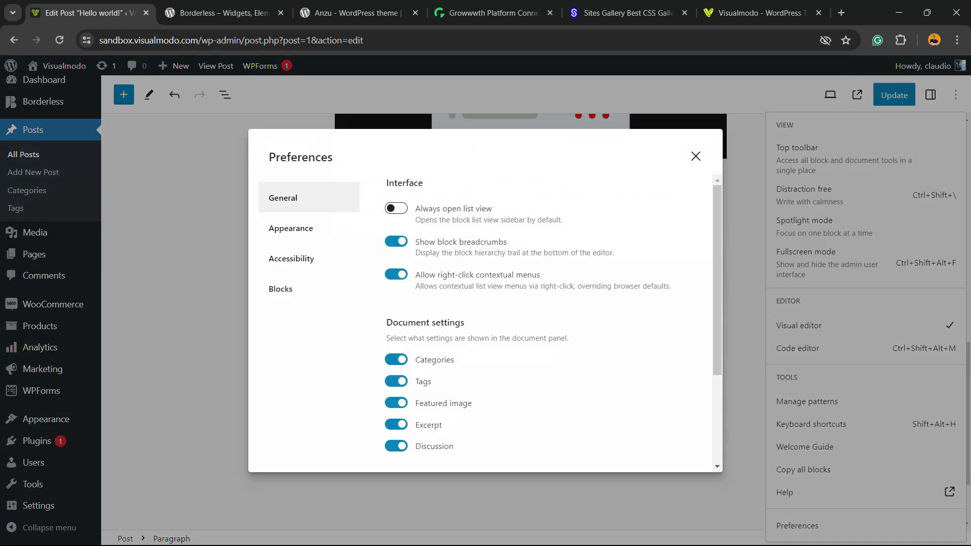
click(281, 289)
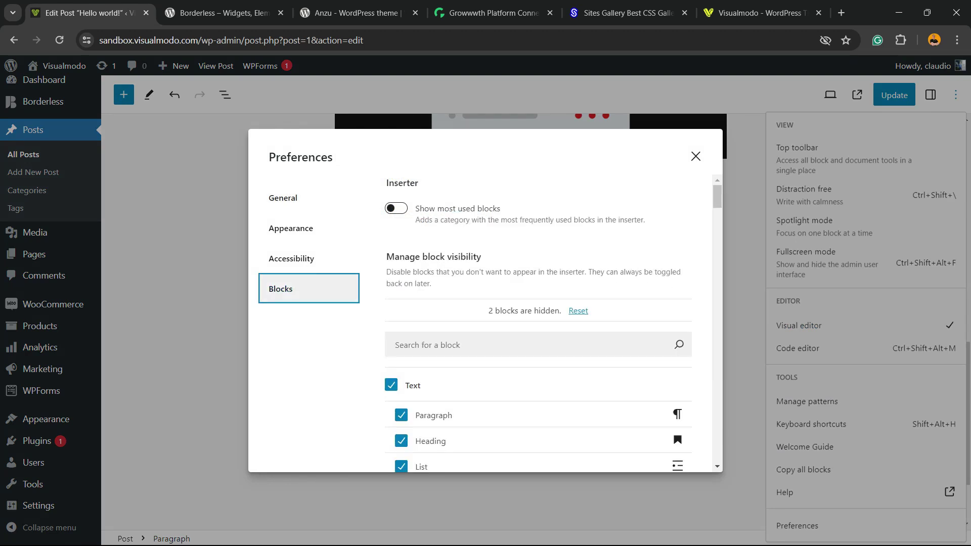
Search the block list for 'youtube' and uncheck Embeds to hide it
click(506, 345)
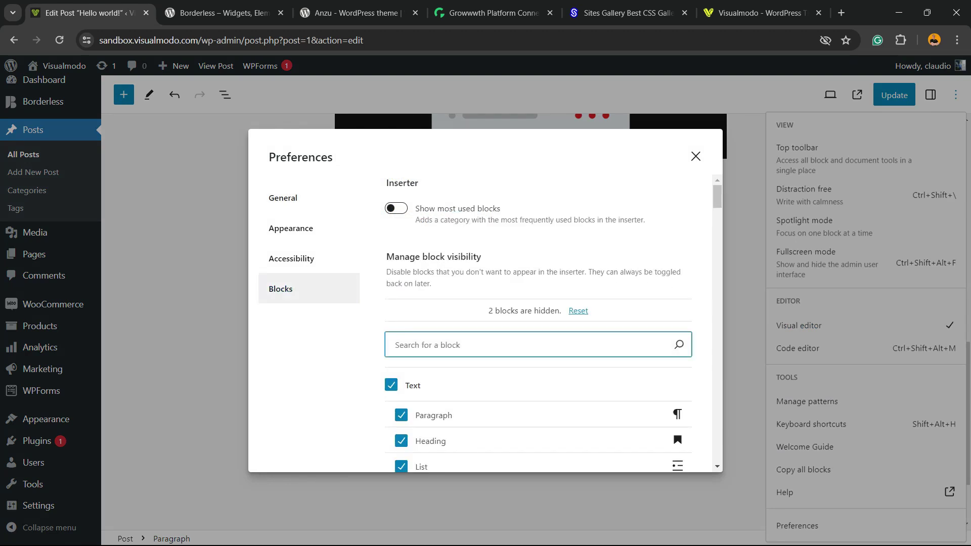
text(youtu)
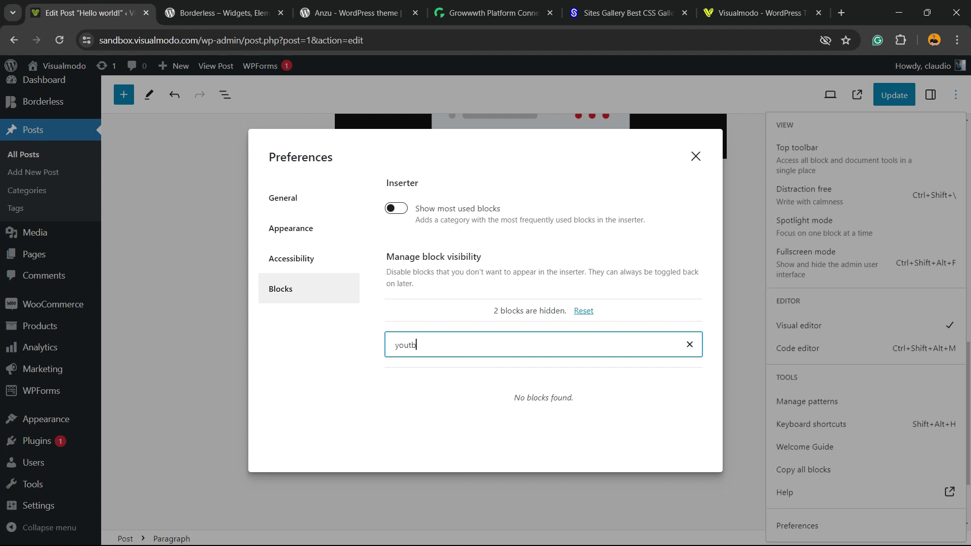
key(BackSpace)
key(BackSpace)
scroll(539, 324, down, 2)
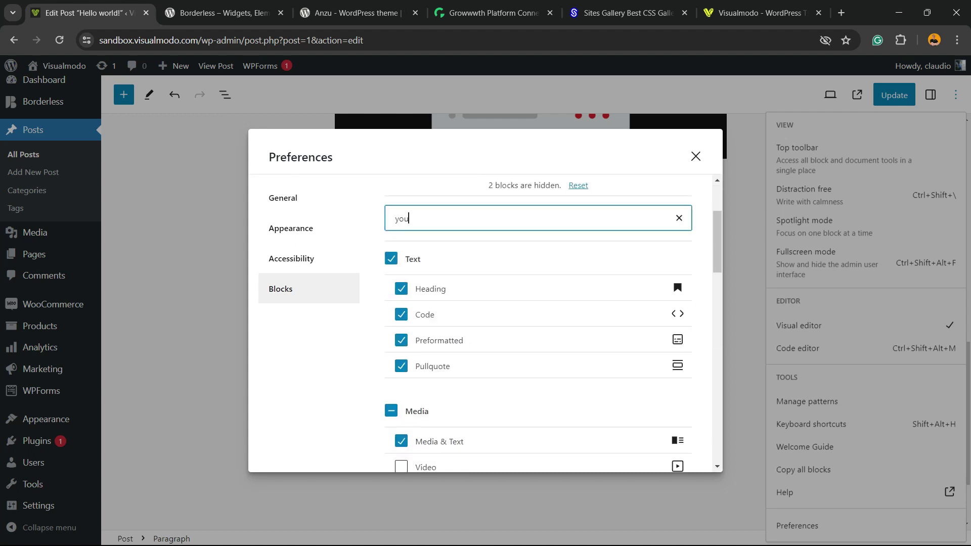
scroll(539, 324, down, 2)
scroll(539, 324, down, 2)
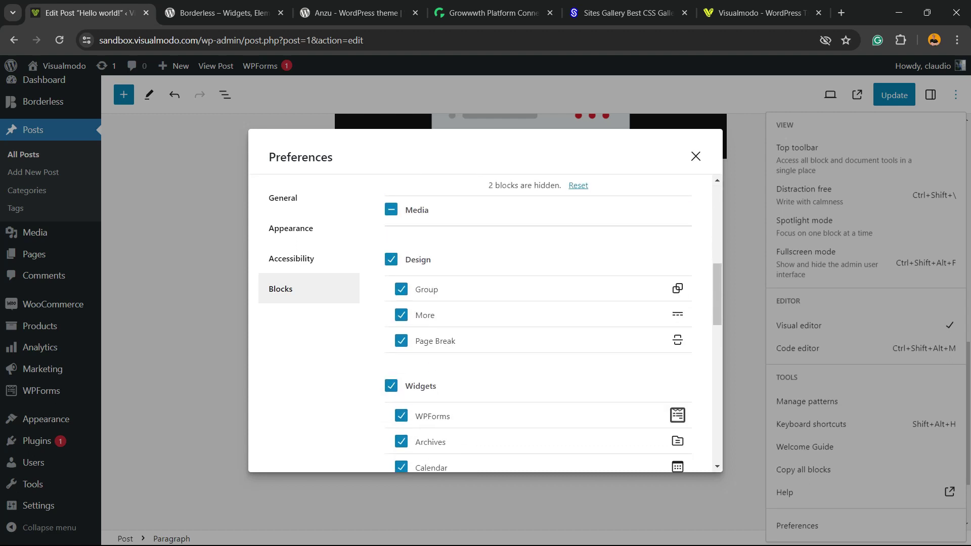
scroll(539, 324, up, 1)
scroll(538, 324, up, 3)
scroll(538, 324, up, 2)
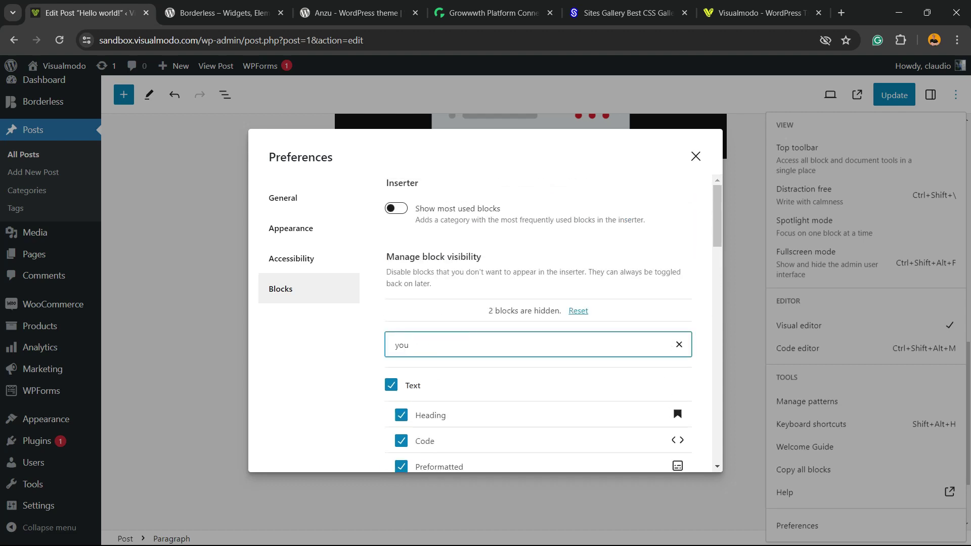
text(tube)
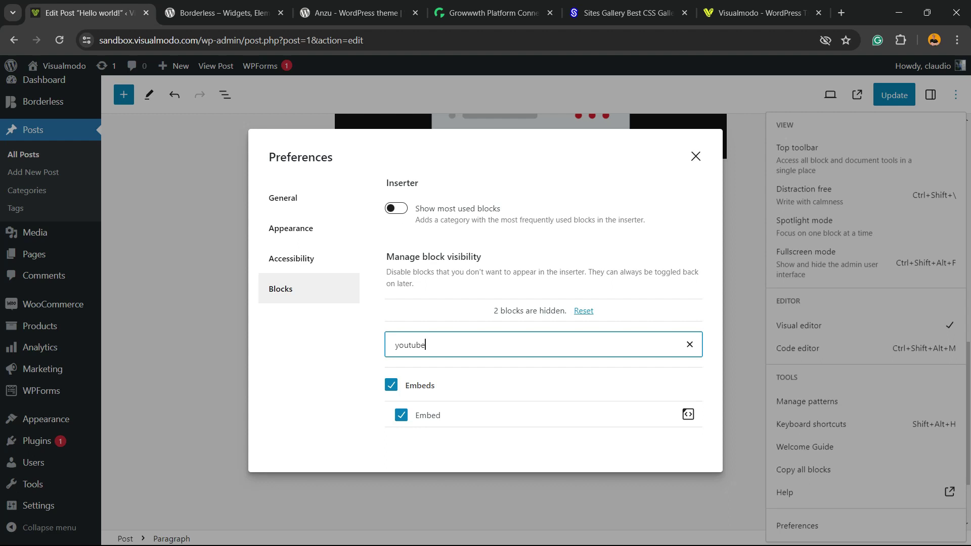
key(Tab)
key(Tab)
key(space)
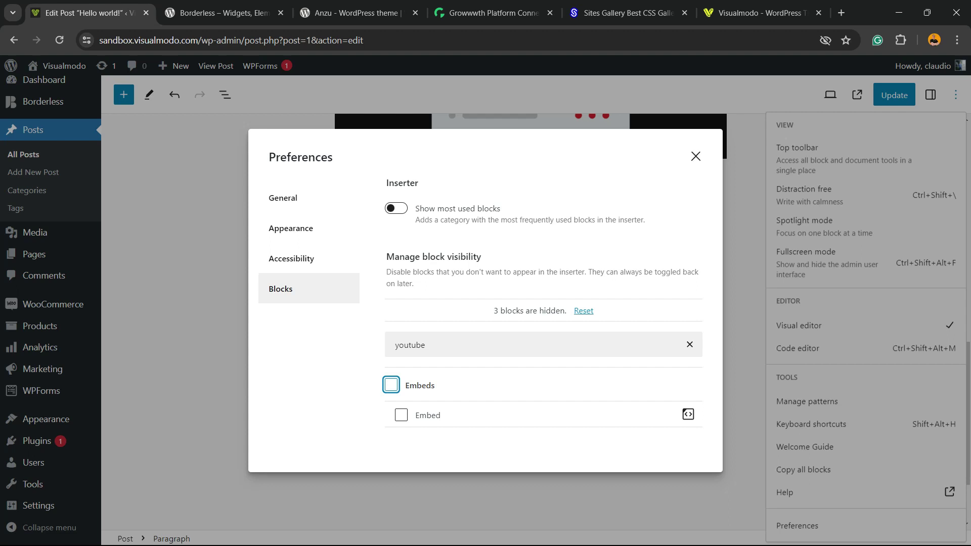
Close Preferences, search the inserter for 'you' finding no YouTube block, then clear and close it
key(Escape)
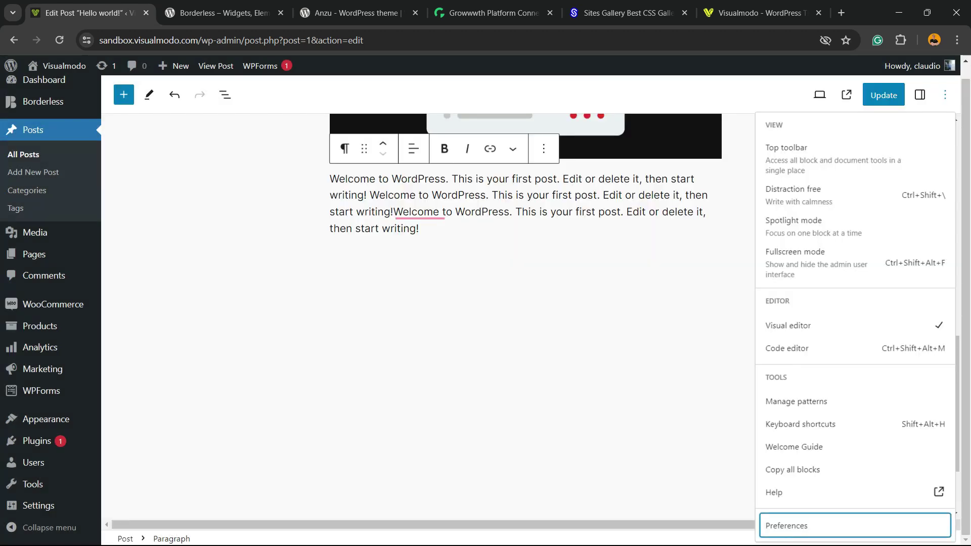
click(526, 256)
click(713, 257)
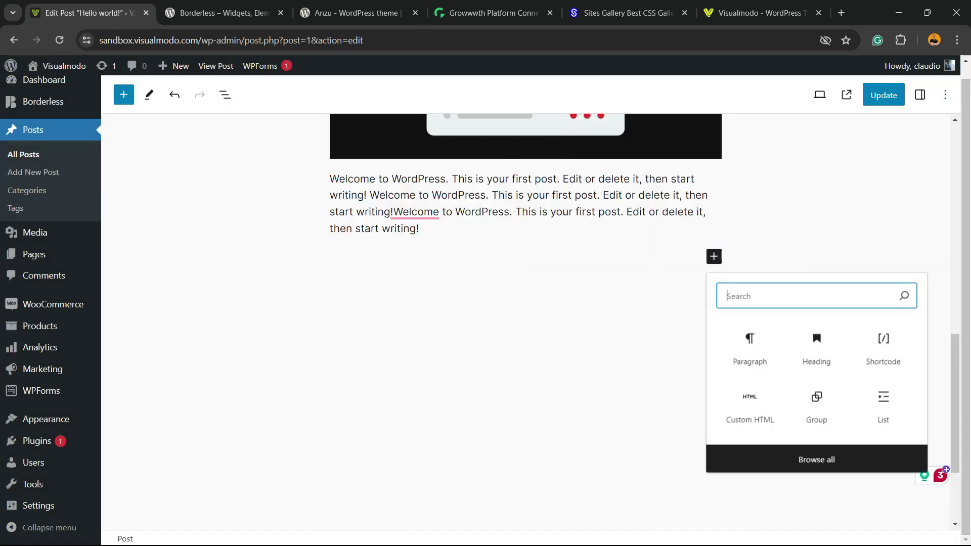
text(you)
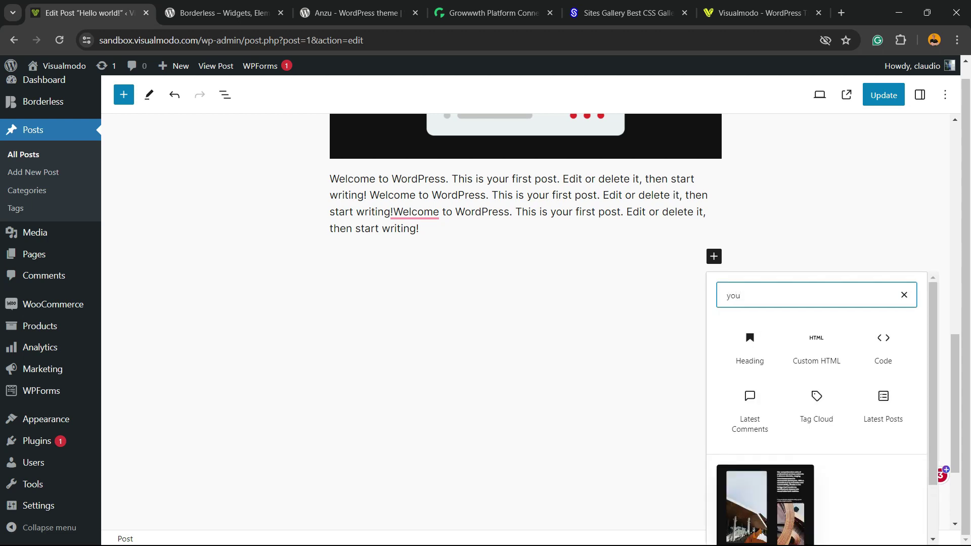
key(ctrl+a)
key(BackSpace)
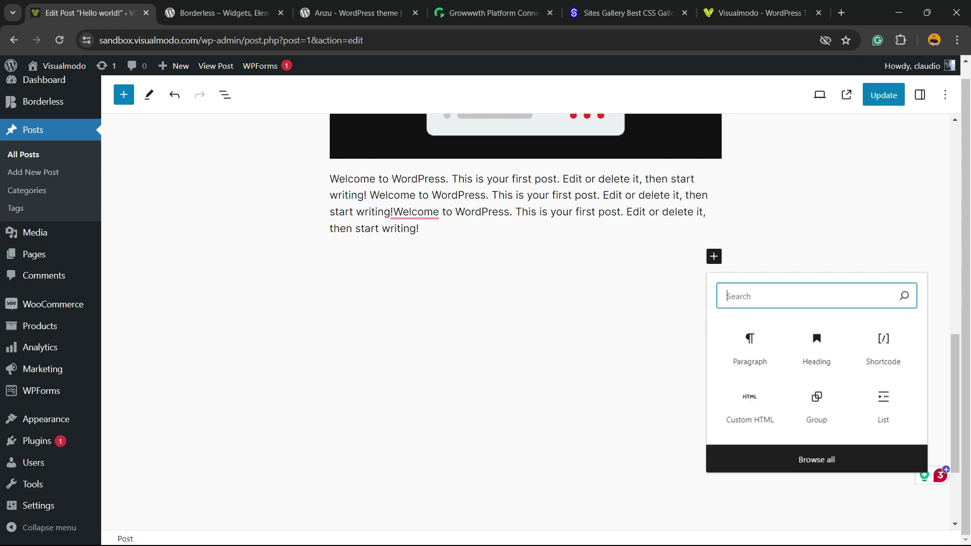
key(Escape)
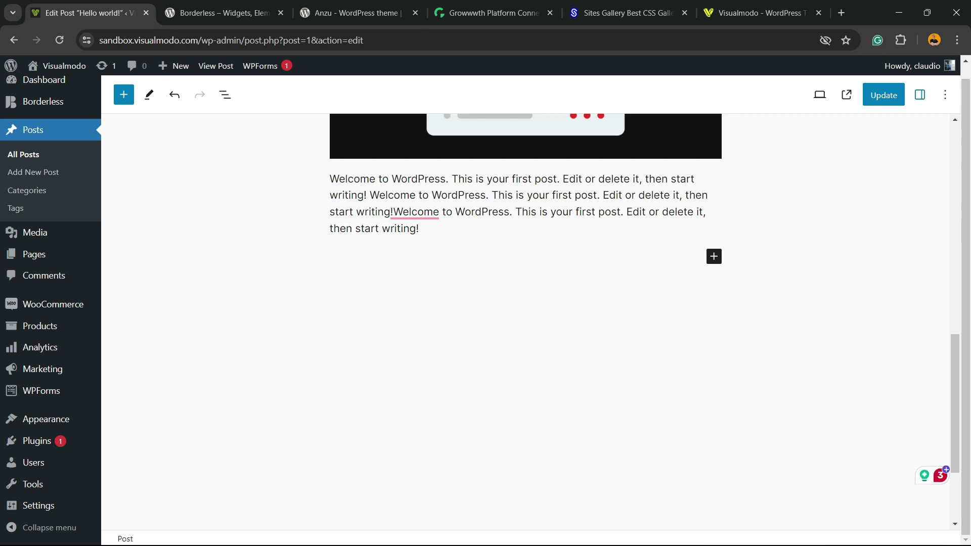
In Preferences > Blocks, Reset the three hidden blocks and scroll the list
click(946, 95)
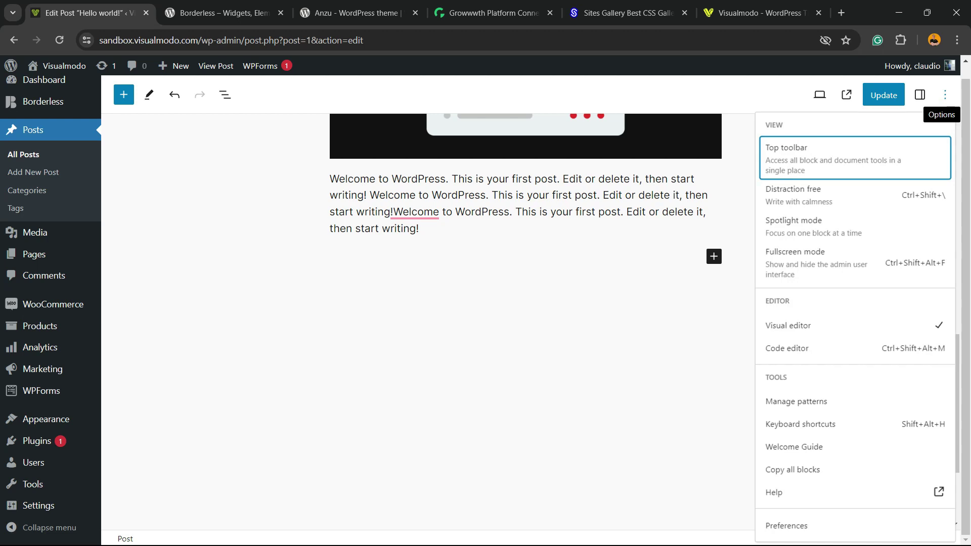
click(786, 525)
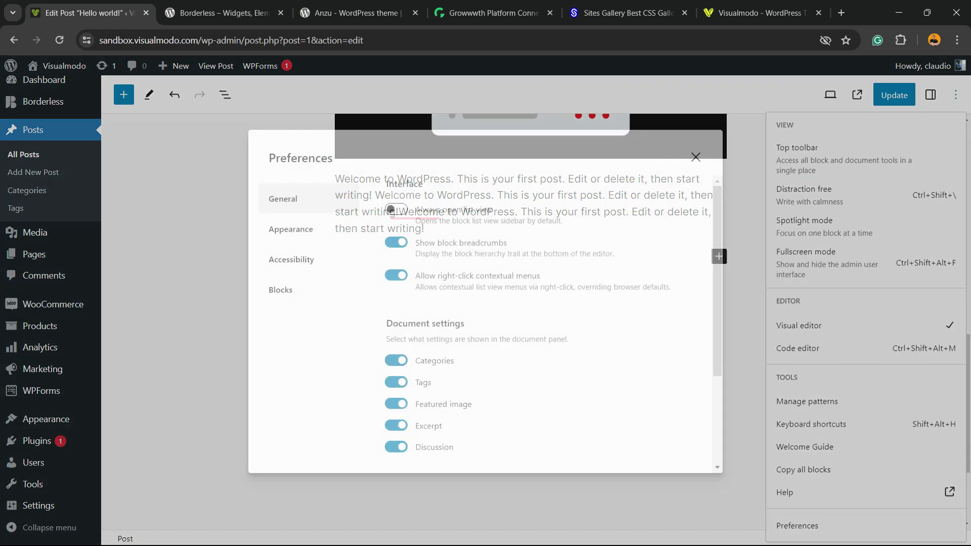
click(281, 289)
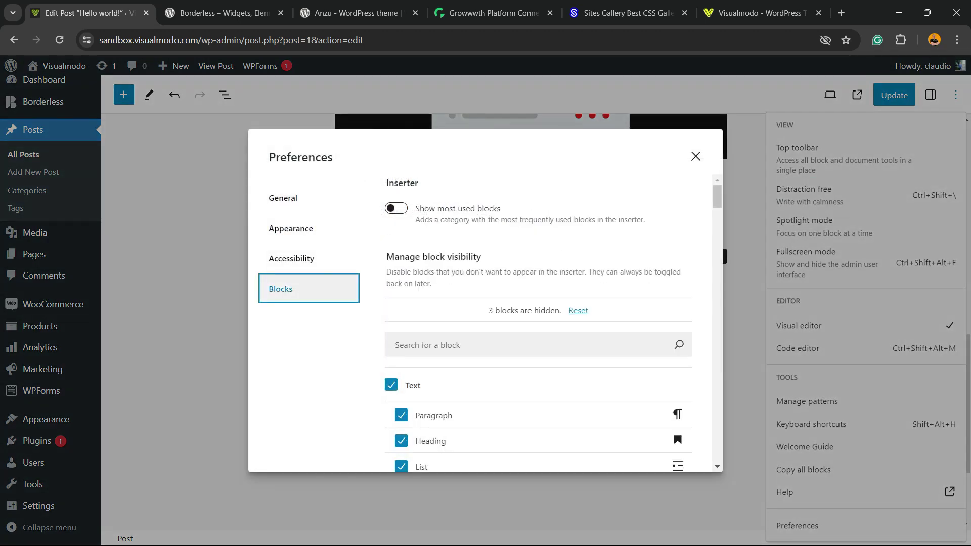
drag(489, 311, 560, 310)
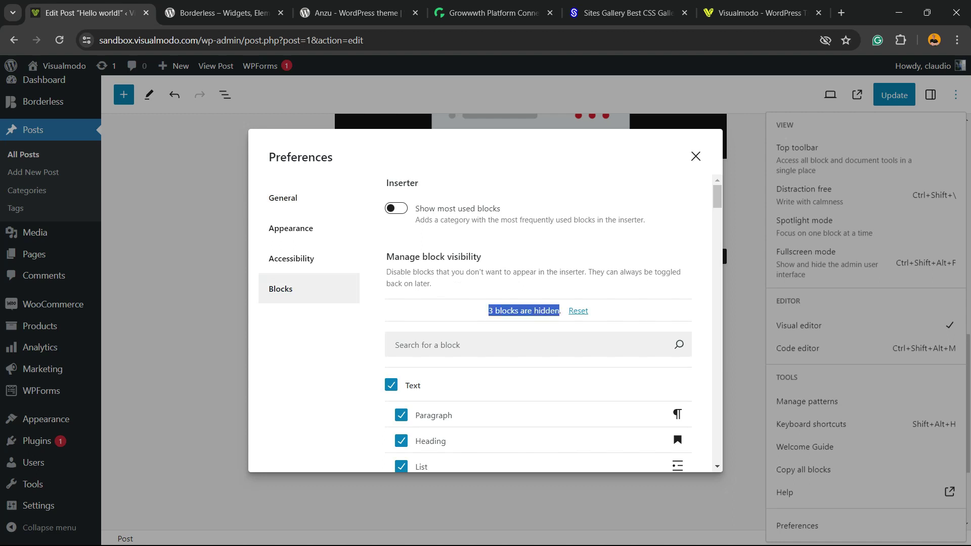
click(578, 311)
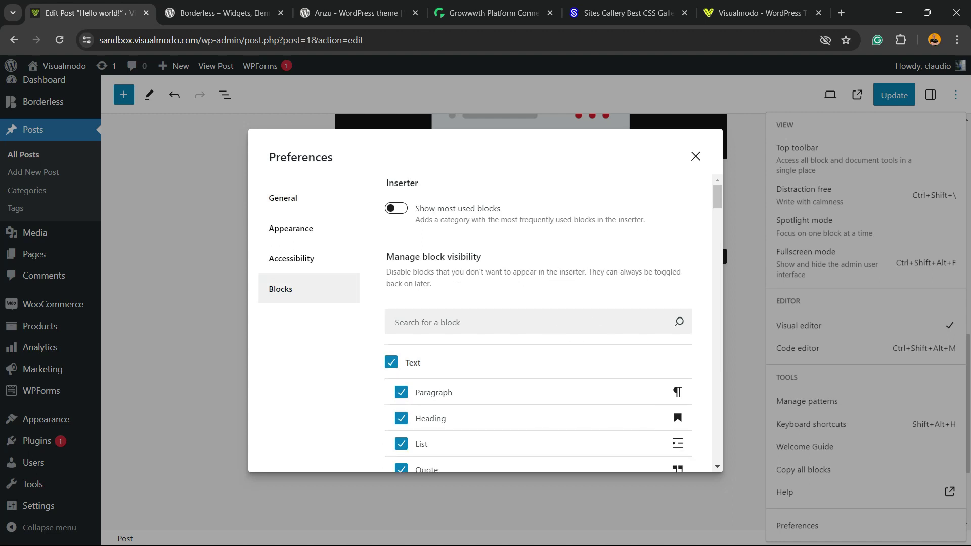
scroll(538, 324, down, 10)
scroll(538, 324, down, 10)
scroll(539, 324, down, 10)
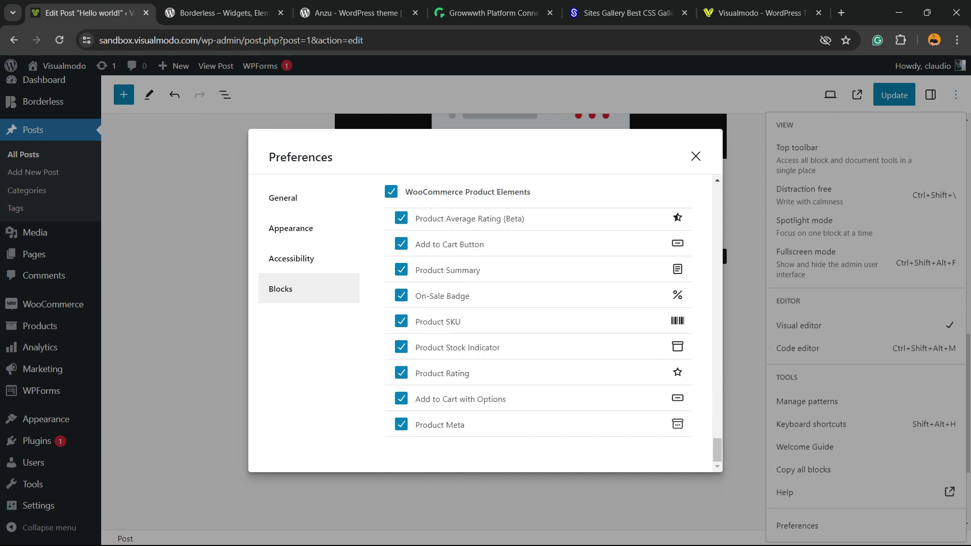
Search the inserter for 'video', see Video, YouTube and Vimeo listed, then dismiss it
click(696, 157)
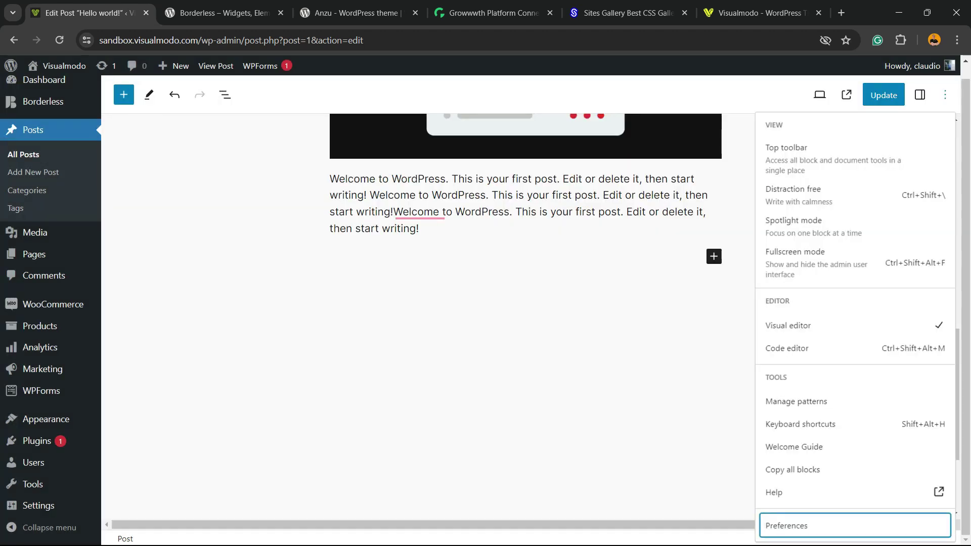
click(714, 256)
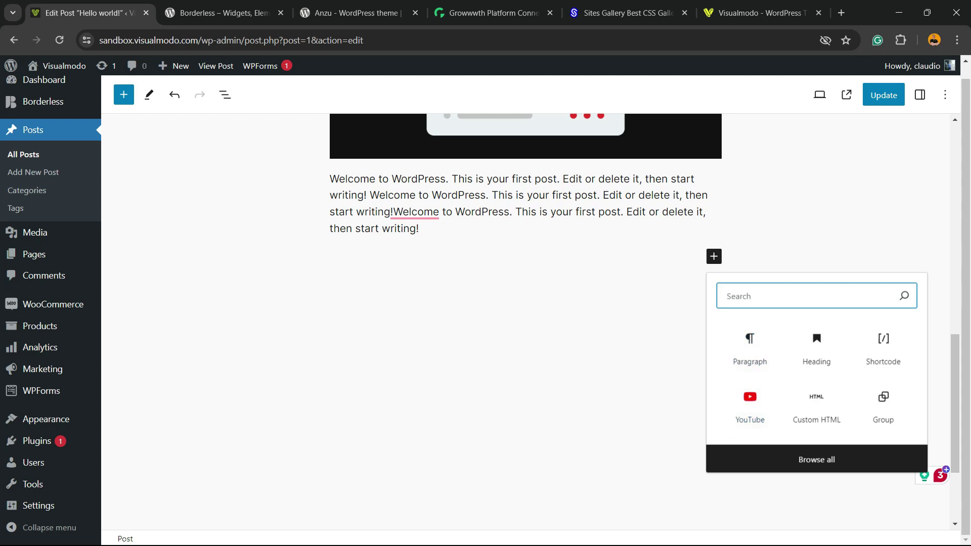
text(video)
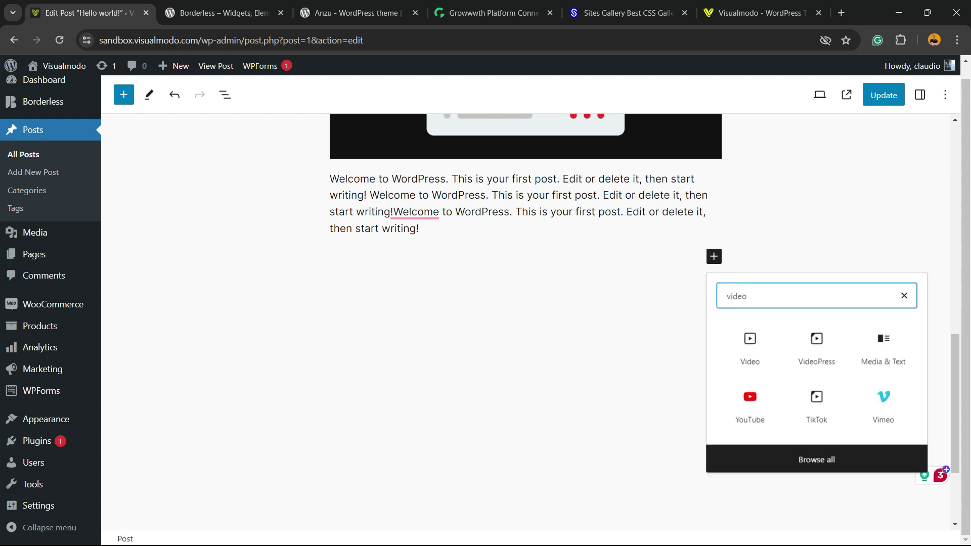
scroll(883, 350, up, 1)
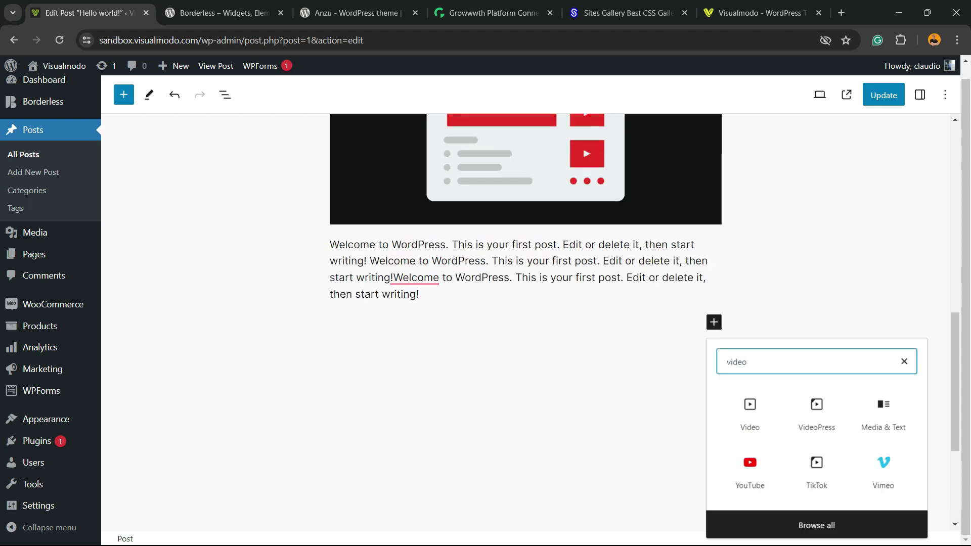
scroll(884, 349, up, 4)
scroll(883, 349, up, 6)
scroll(884, 349, down, 5)
scroll(883, 349, down, 5)
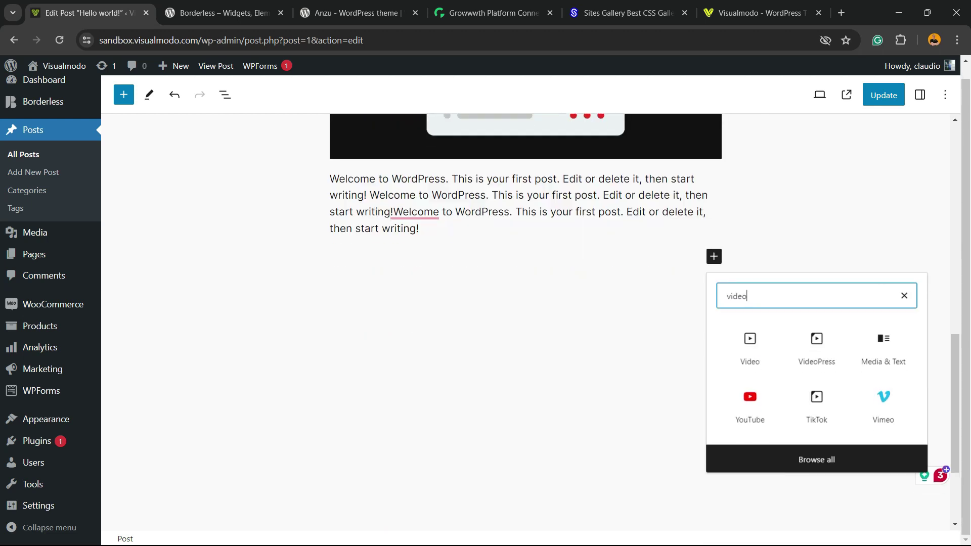
key(Escape)
scroll(883, 349, up, 5)
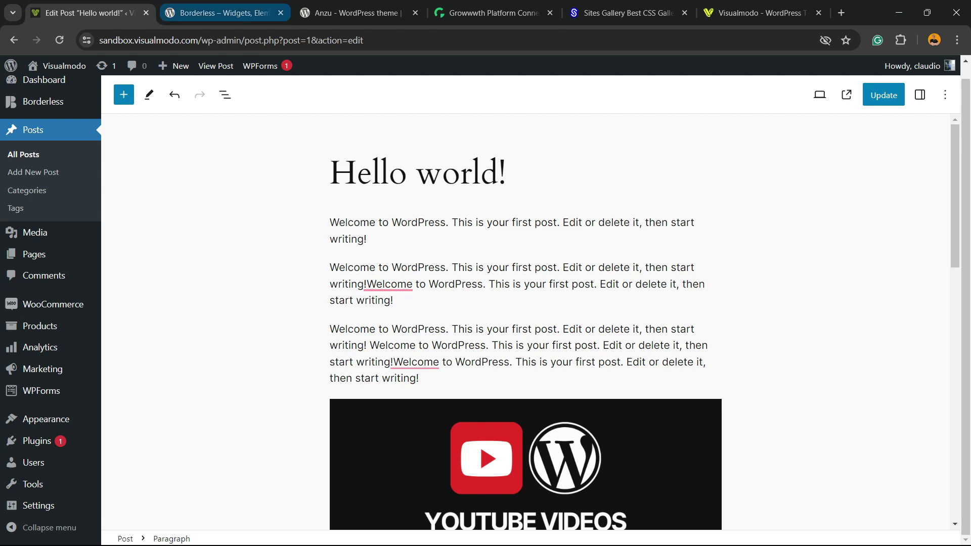
Switch to the Borderless plugin page tab and select its title text
key(ctrl+Tab)
scroll(486, 294, down, 3)
drag(188, 363, 461, 382)
scroll(486, 288, up, 3)
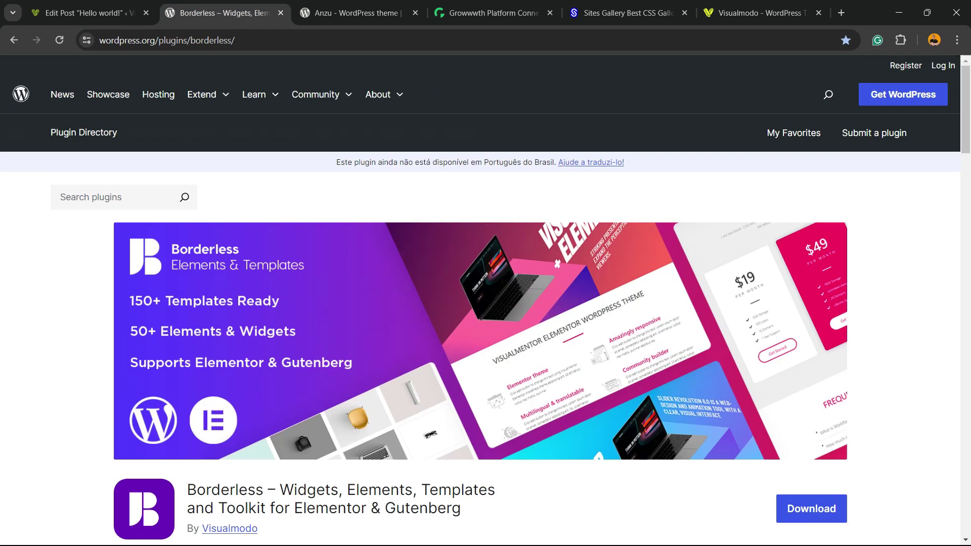
View the Anzu theme page's heading, then move on to the Growwwth tab
key(ctrl+Tab)
drag(208, 277, 323, 283)
click(323, 283)
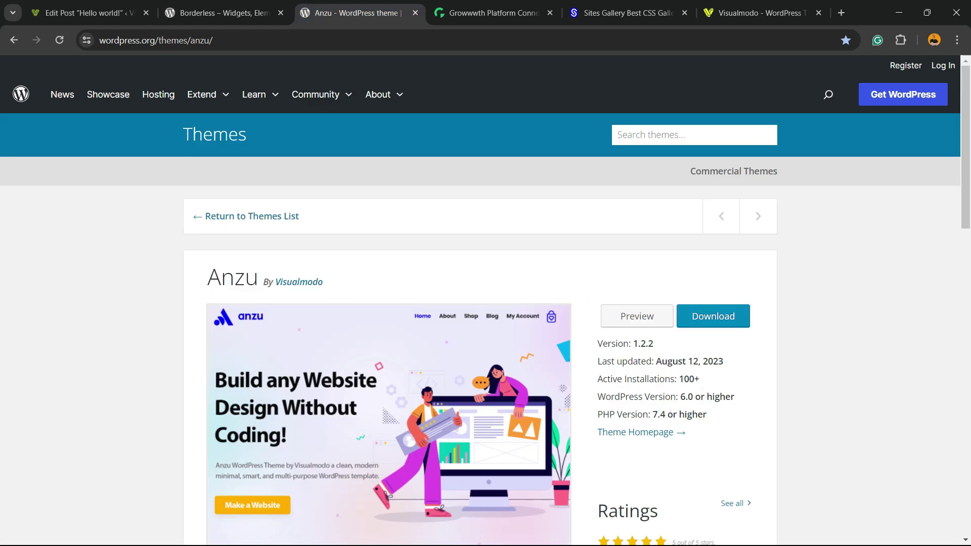
key(ctrl+Tab)
Select part of the Growwwth hero heading, then scroll down its guest-post listings
double_click(113, 292)
drag(114, 291, 112, 371)
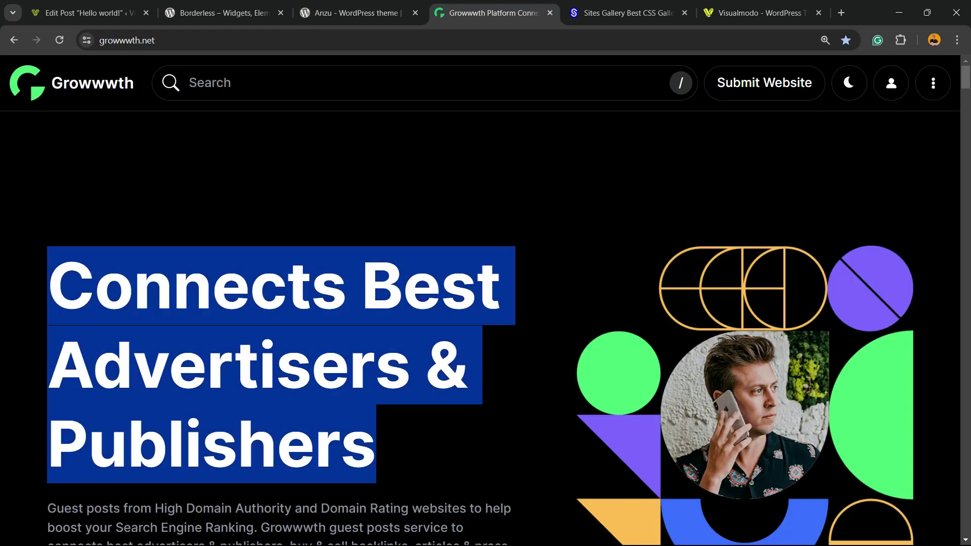
click(114, 291)
scroll(114, 291, down, 6)
scroll(486, 329, down, 8)
scroll(486, 329, down, 4)
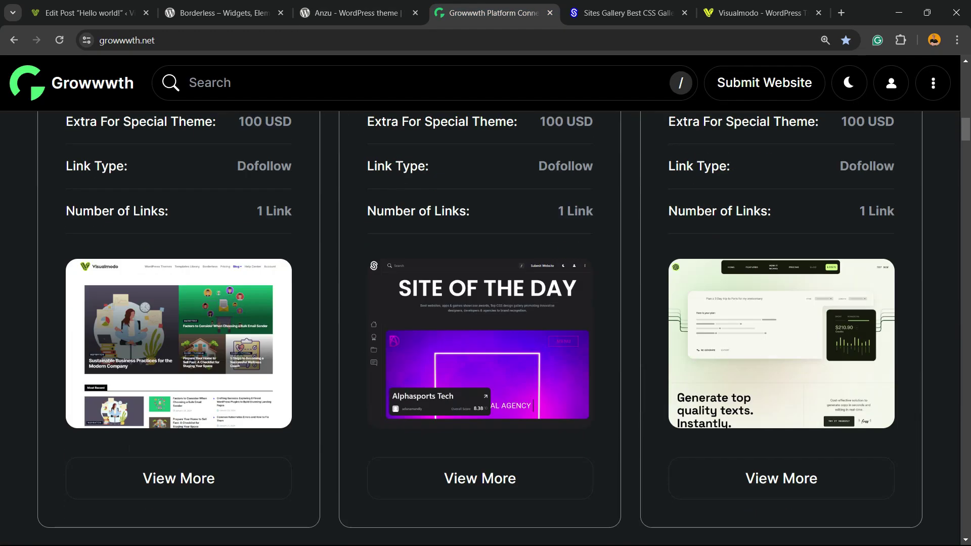
scroll(486, 329, down, 6)
scroll(485, 329, down, 8)
scroll(485, 303, down, 5)
scroll(485, 304, down, 7)
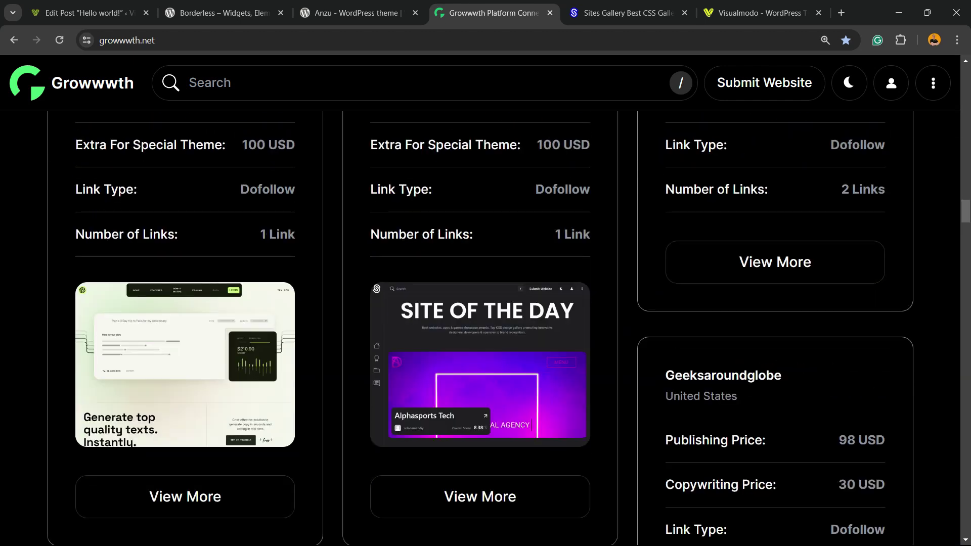
Browse down the Sites Gallery showcase, then move on to the Visualmodo homepage
key(ctrl+Tab)
scroll(212, 253, down, 1)
scroll(212, 253, down, 8)
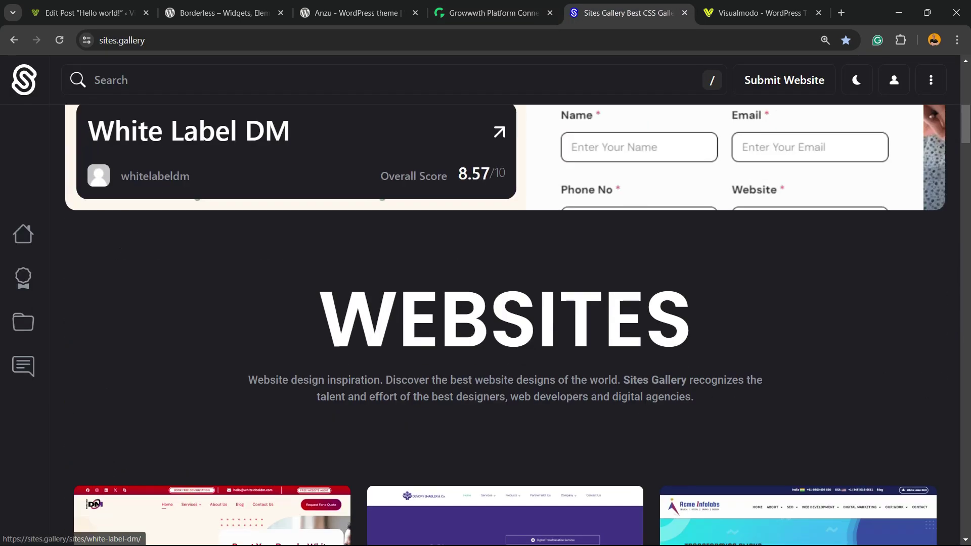
scroll(213, 253, down, 8)
scroll(213, 253, down, 2)
scroll(212, 253, down, 8)
scroll(212, 253, down, 7)
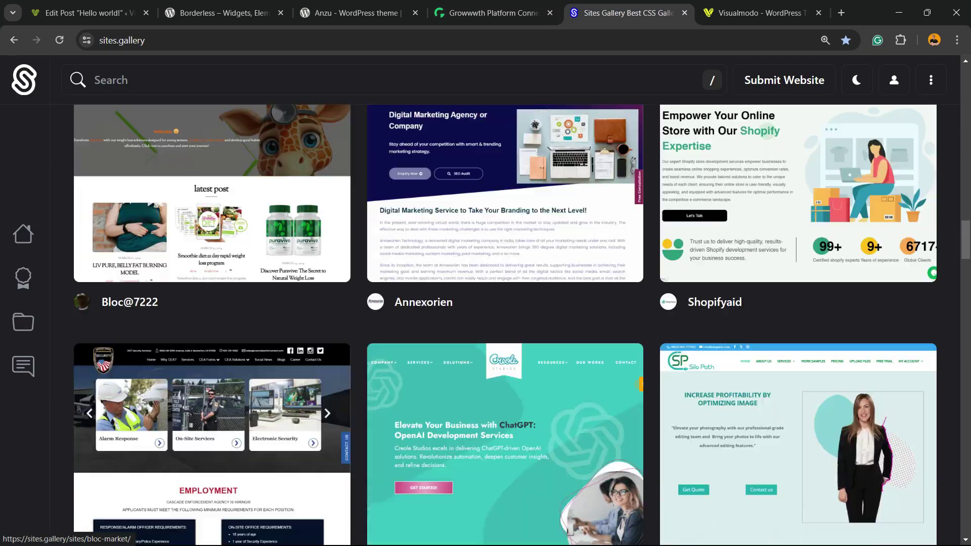
scroll(213, 253, down, 9)
scroll(213, 253, down, 6)
scroll(212, 253, down, 7)
scroll(213, 253, down, 3)
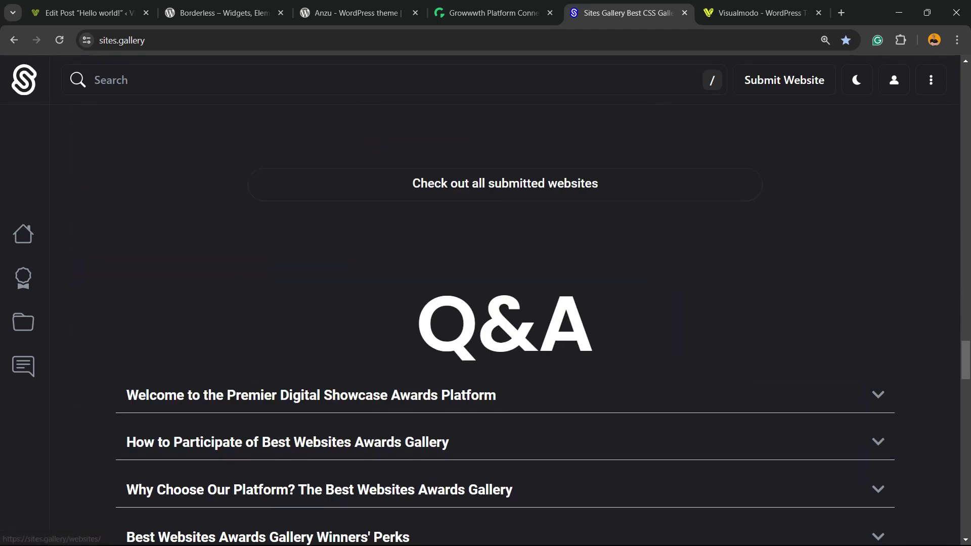
scroll(213, 253, down, 8)
key(ctrl+Tab)
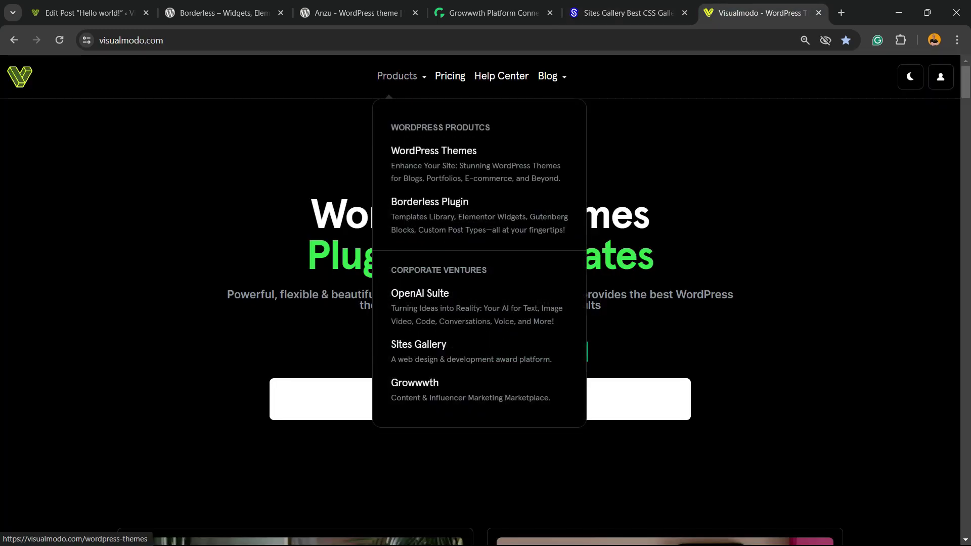
Open Visualmodo's WordPress Themes page and scroll past the theme cards to the store features and Q&A
click(433, 150)
scroll(327, 461, down, 3)
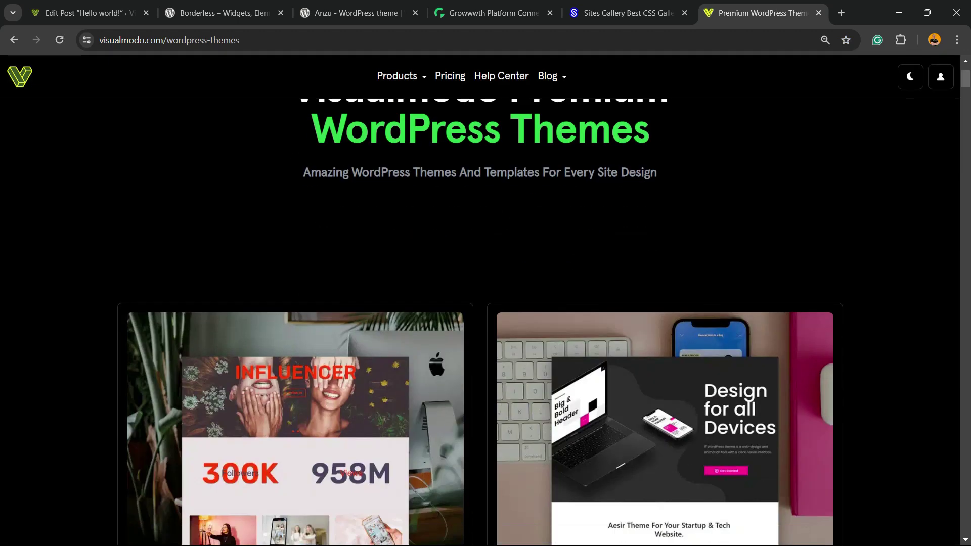
scroll(327, 462, down, 4)
scroll(327, 461, down, 3)
scroll(327, 462, down, 5)
scroll(327, 461, down, 4)
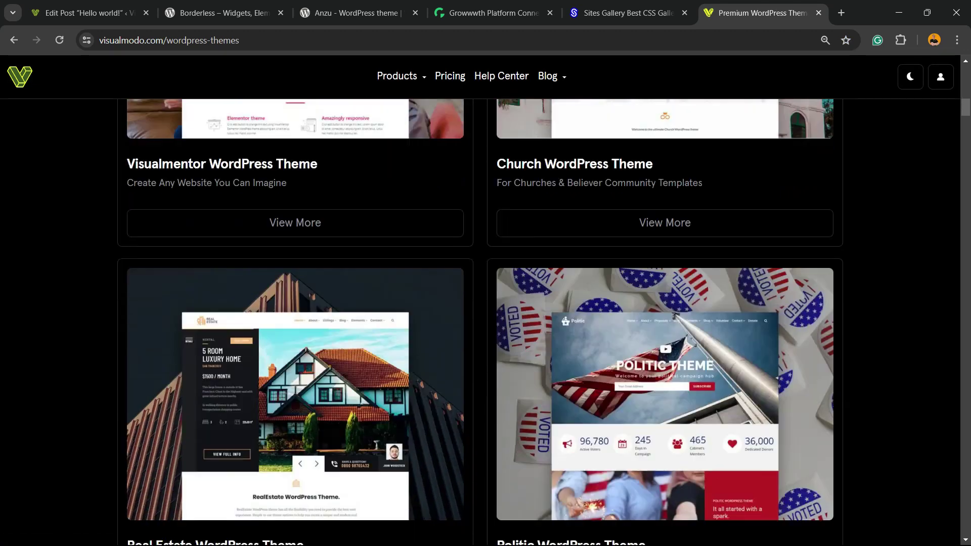
scroll(327, 461, down, 5)
scroll(327, 461, down, 6)
scroll(327, 461, down, 5)
scroll(327, 461, down, 8)
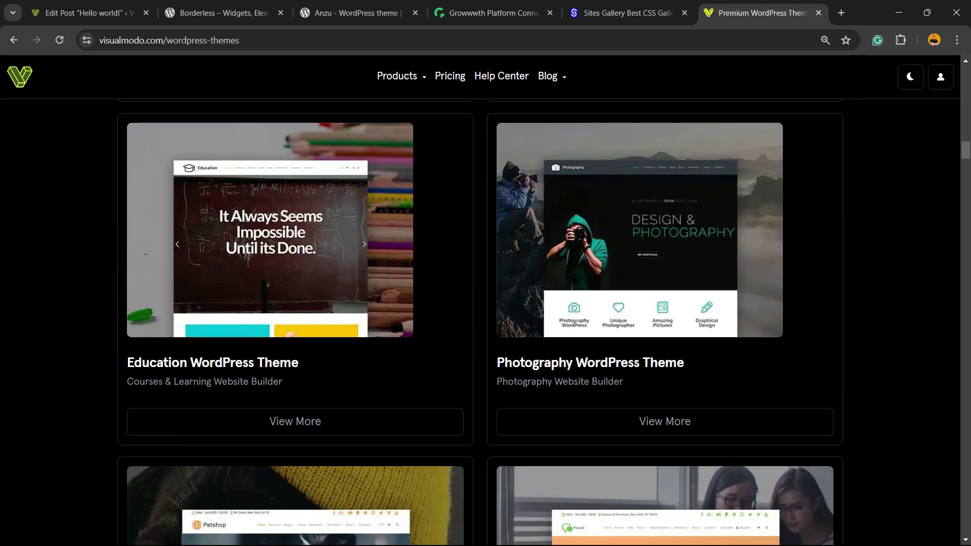
scroll(327, 461, down, 3)
scroll(326, 461, down, 8)
scroll(327, 461, down, 4)
scroll(327, 462, down, 3)
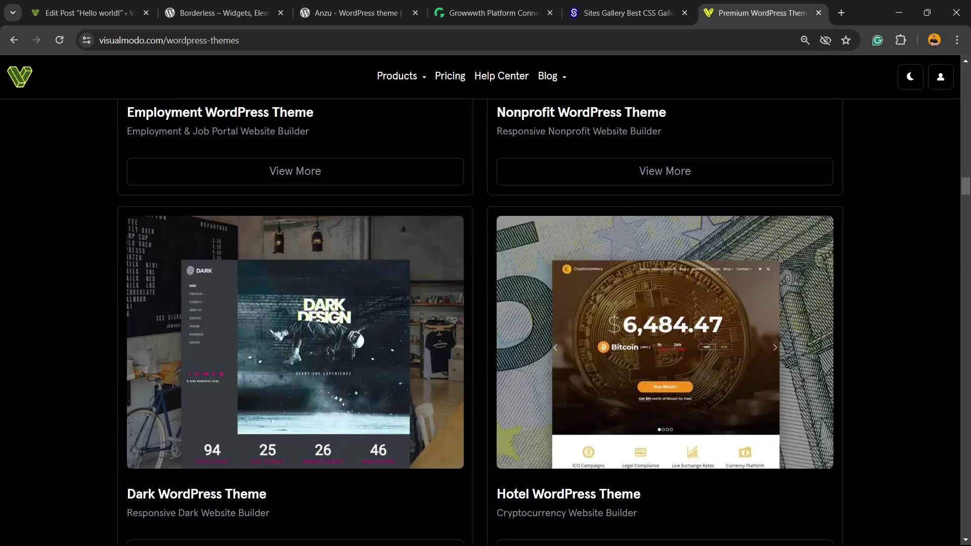
scroll(327, 462, down, 5)
scroll(327, 462, down, 7)
scroll(327, 462, down, 3)
scroll(327, 461, down, 7)
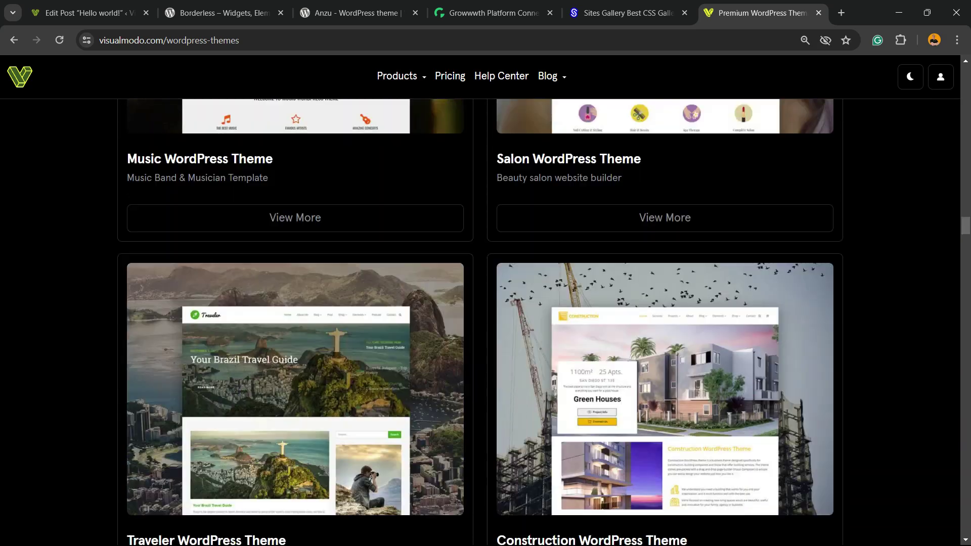
scroll(327, 461, down, 3)
scroll(327, 462, down, 5)
scroll(327, 461, down, 2)
scroll(327, 462, down, 1)
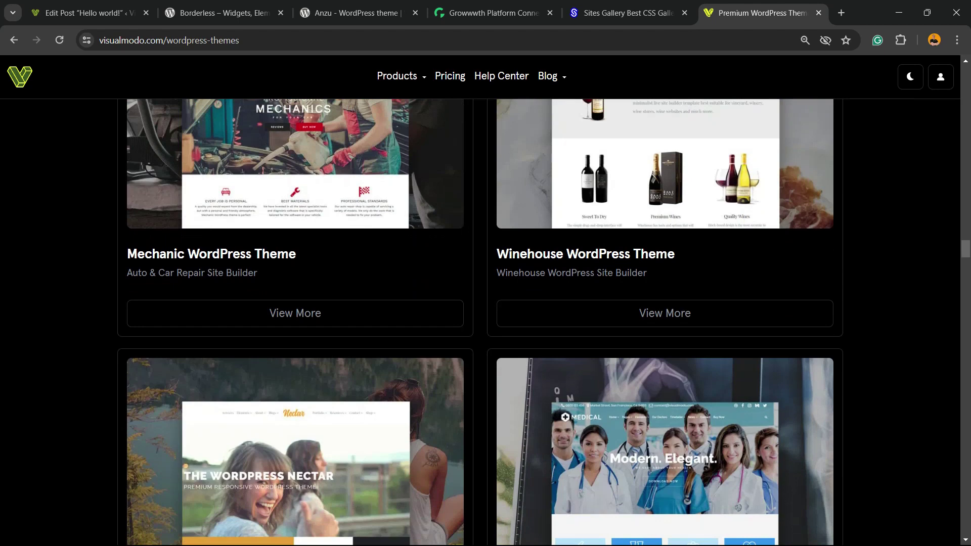
scroll(327, 461, down, 2)
scroll(327, 462, down, 6)
scroll(327, 461, down, 5)
scroll(480, 323, down, 3)
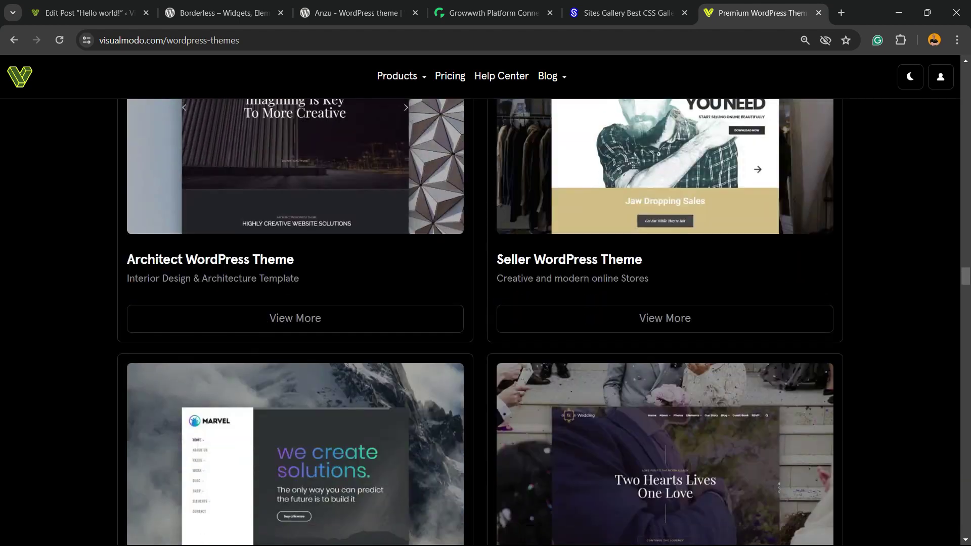
scroll(480, 322, down, 5)
scroll(480, 322, down, 7)
scroll(480, 322, down, 3)
scroll(480, 323, down, 7)
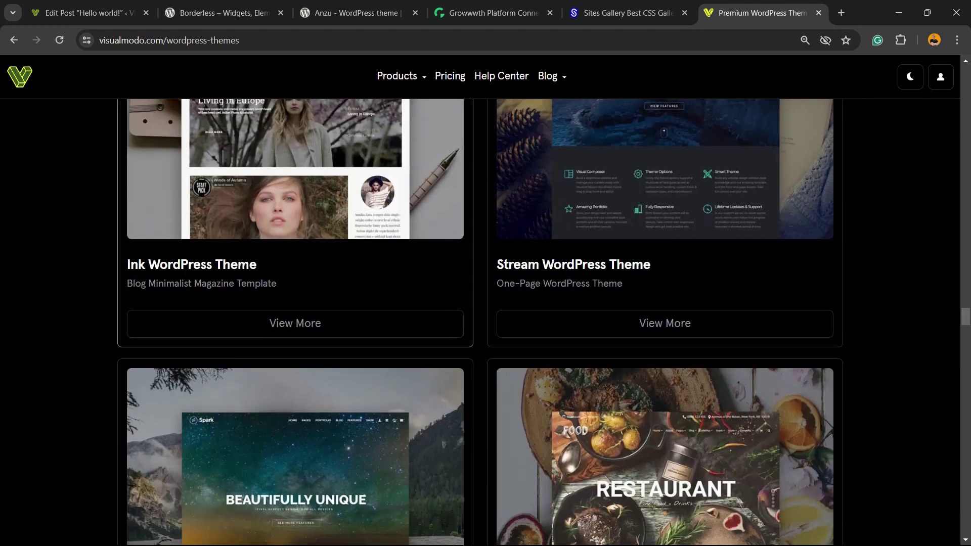
scroll(480, 322, down, 4)
scroll(480, 322, down, 7)
scroll(480, 322, down, 3)
scroll(480, 323, down, 8)
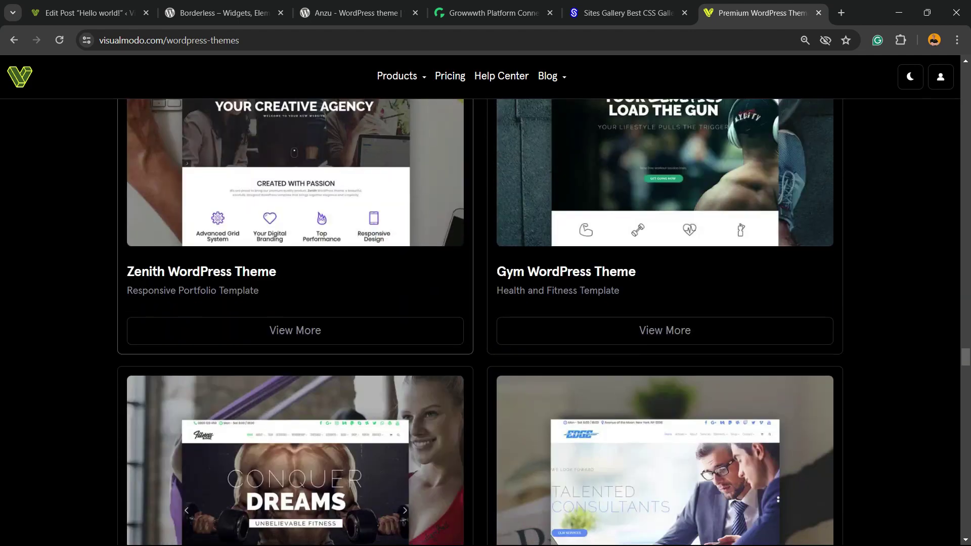
scroll(480, 322, down, 6)
scroll(480, 322, down, 2)
scroll(480, 323, down, 5)
scroll(480, 322, down, 5)
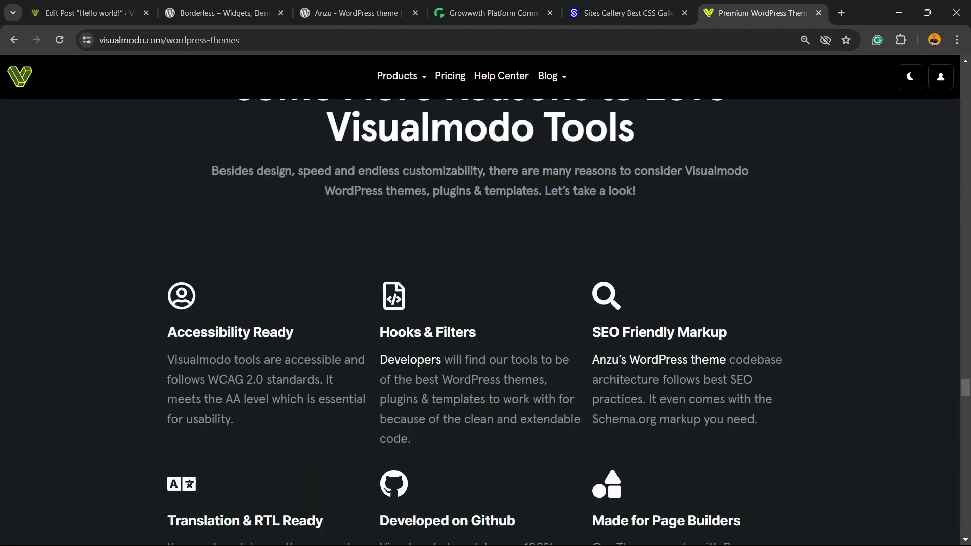
scroll(480, 322, down, 2)
scroll(480, 322, down, 4)
scroll(481, 322, down, 4)
scroll(480, 322, down, 5)
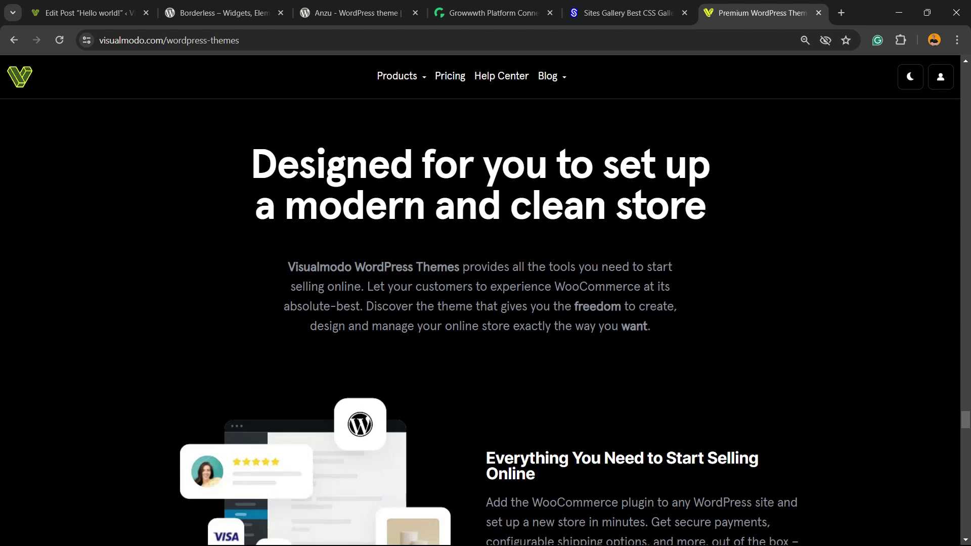
scroll(480, 323, down, 2)
scroll(481, 322, down, 5)
scroll(480, 322, down, 5)
scroll(480, 323, down, 5)
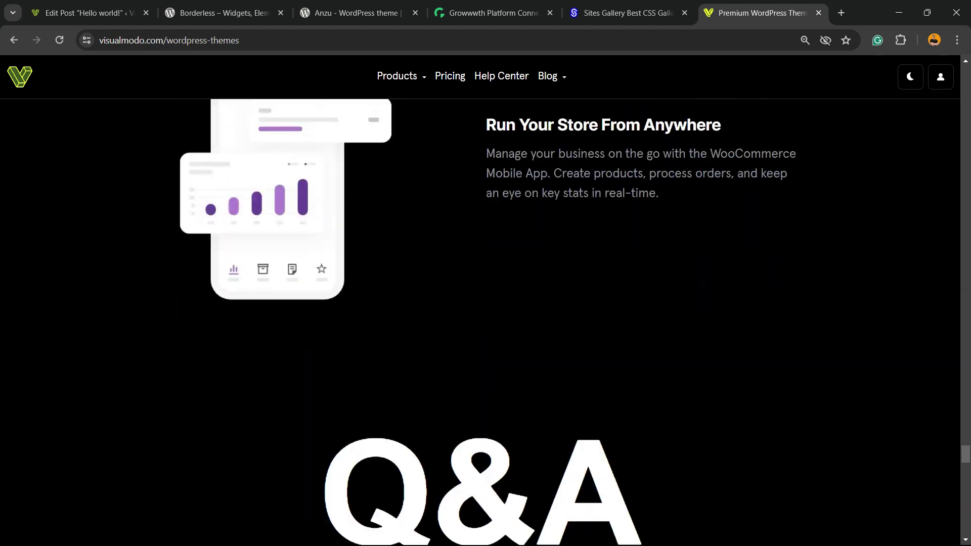